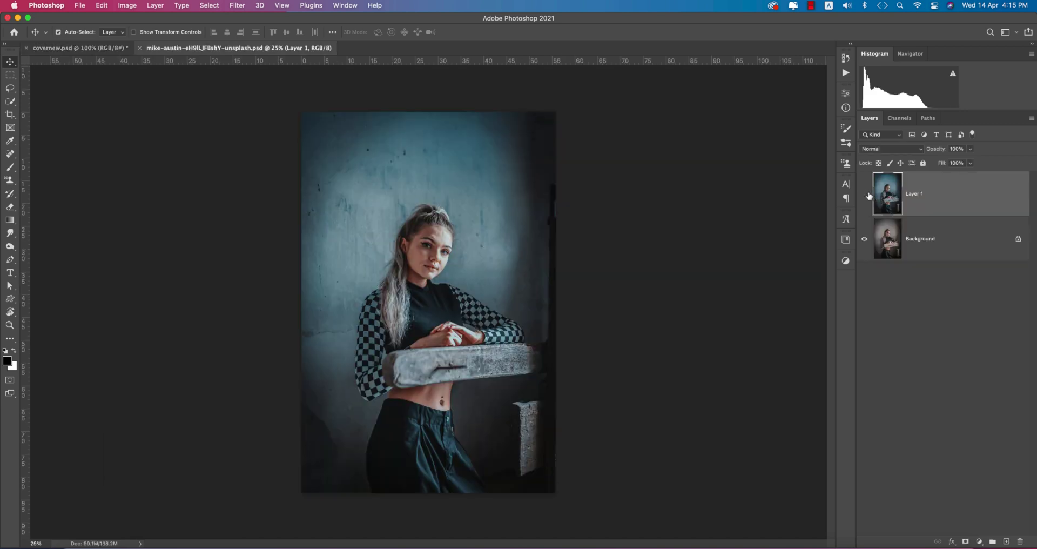
# Compare the teal-graded Layer 1 with the original by toggling its visibility, then delete it
pyautogui.click(865, 194)
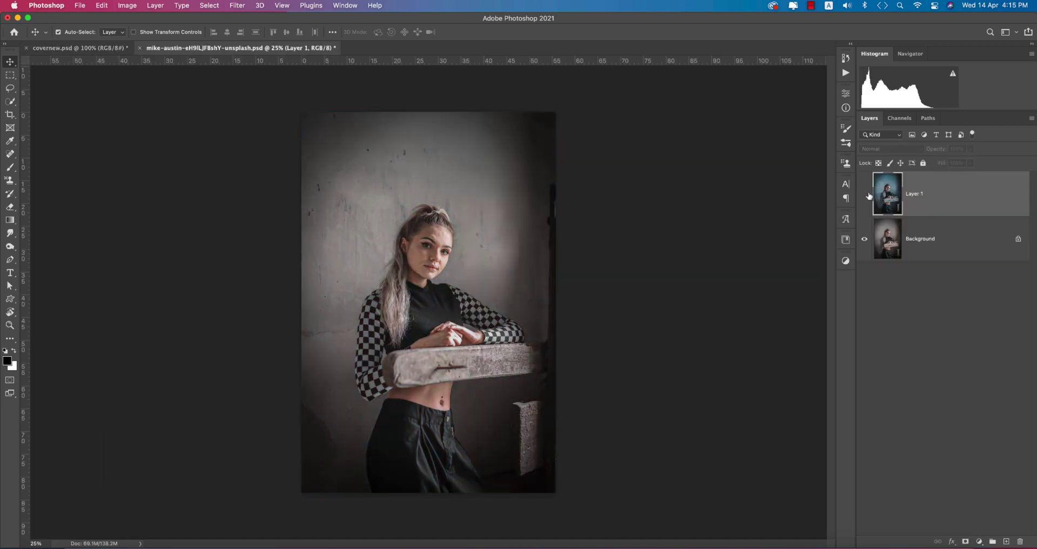
pyautogui.click(865, 193)
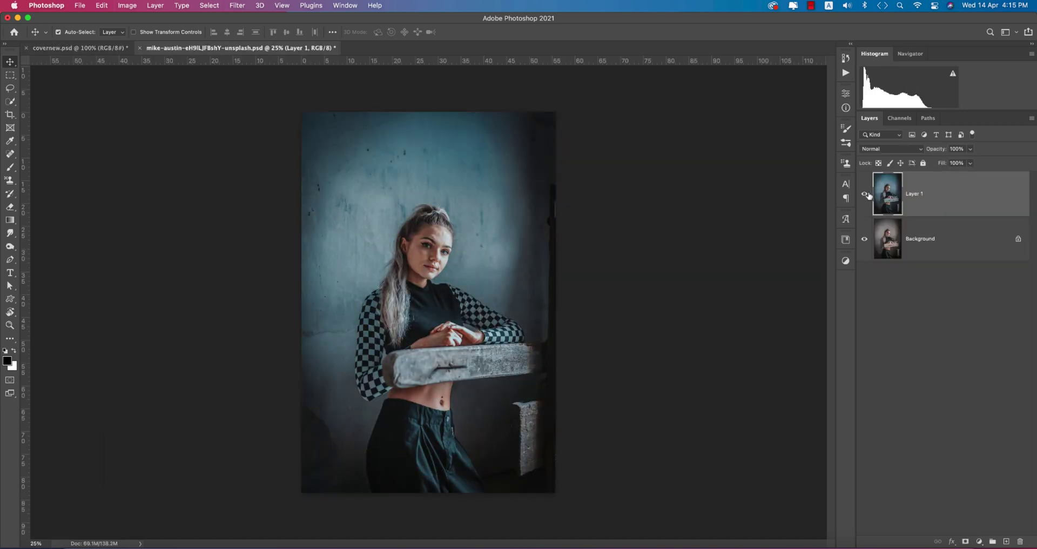
pyautogui.press('Delete')
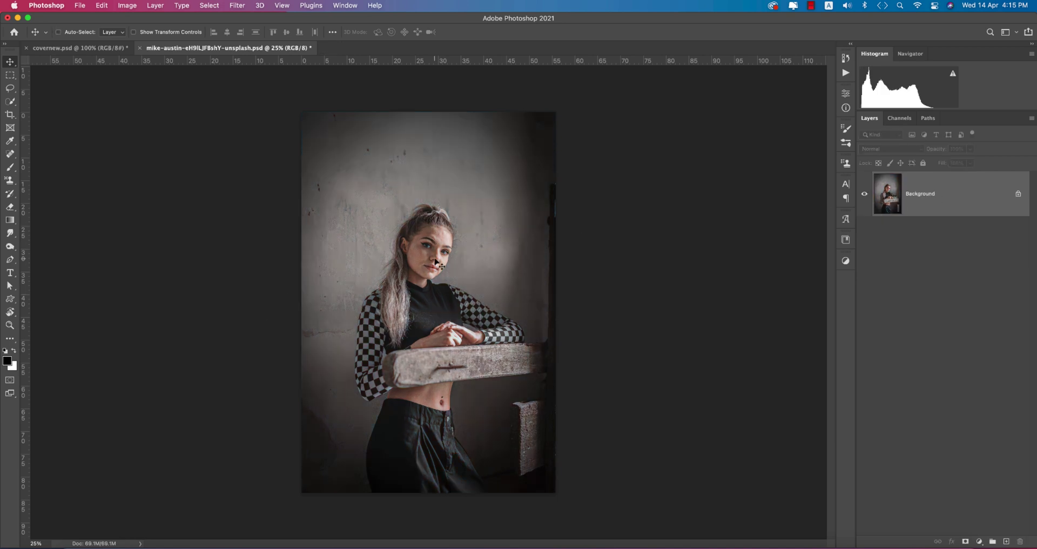
pyautogui.scroll(2, 436, 261)
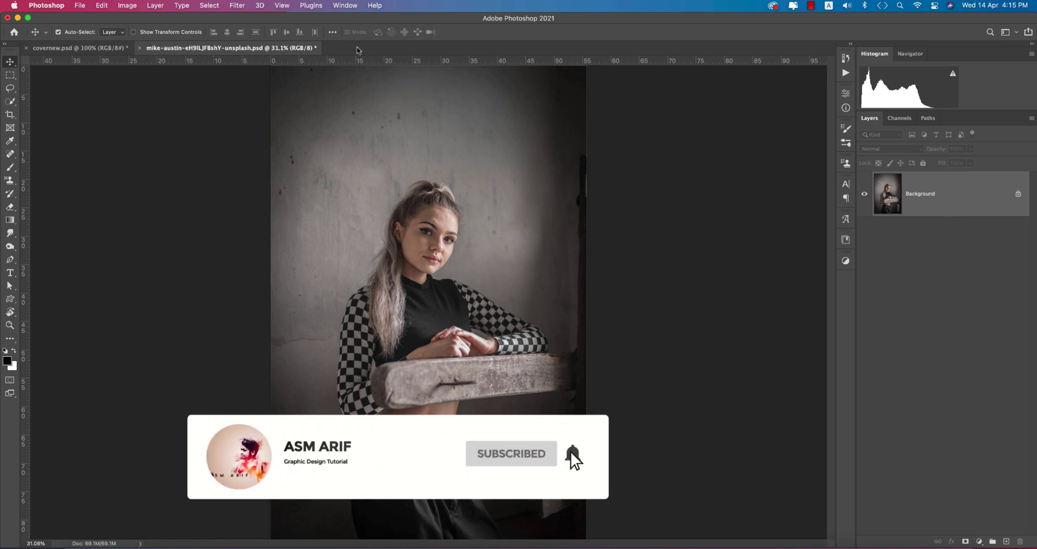
# Open the Background portrait in the Camera Raw Filter
pyautogui.click(237, 5)
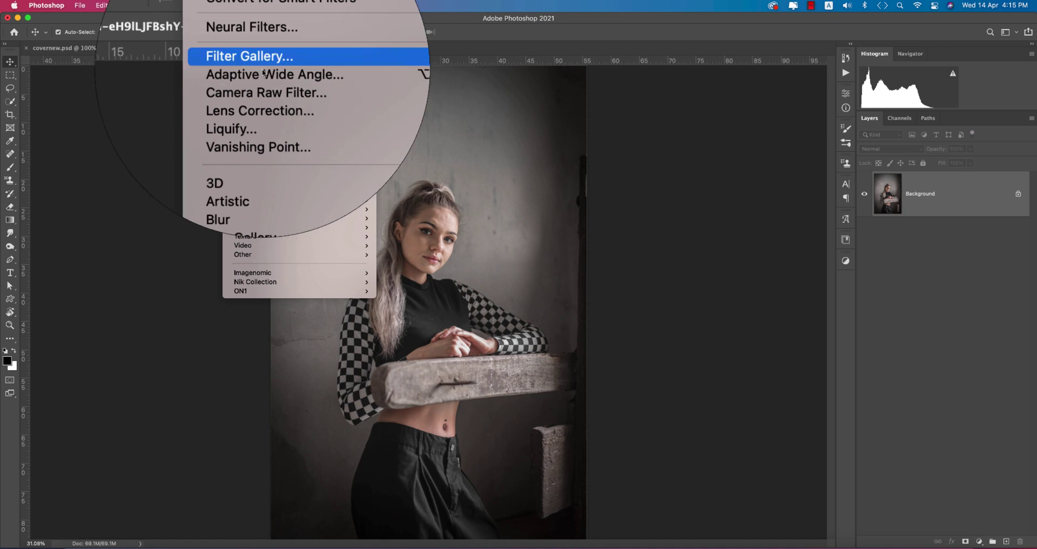
pyautogui.click(259, 78)
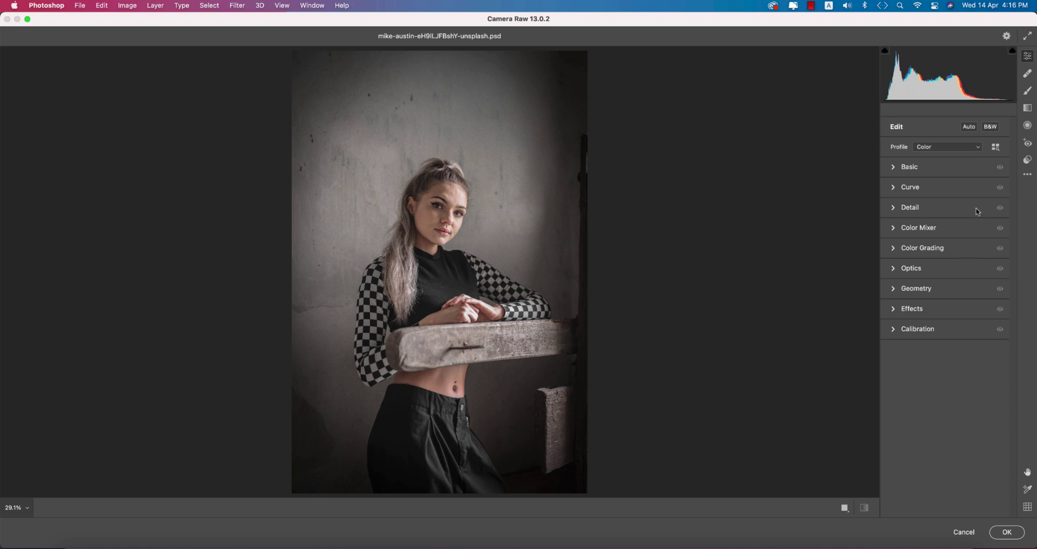
# Load the Modern Blue .xmp settings file into Camera Raw
pyautogui.click(1033, 178)
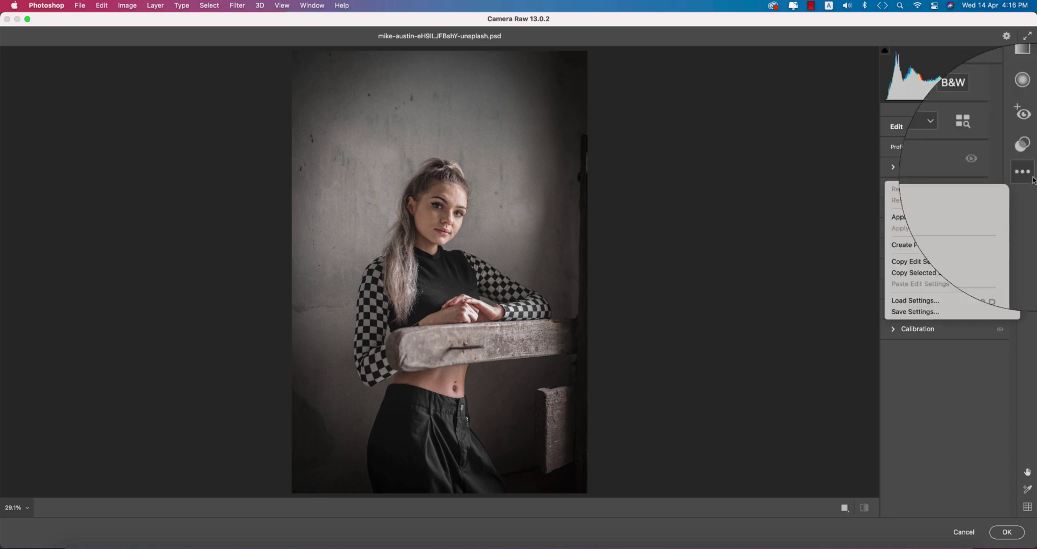
pyautogui.click(928, 300)
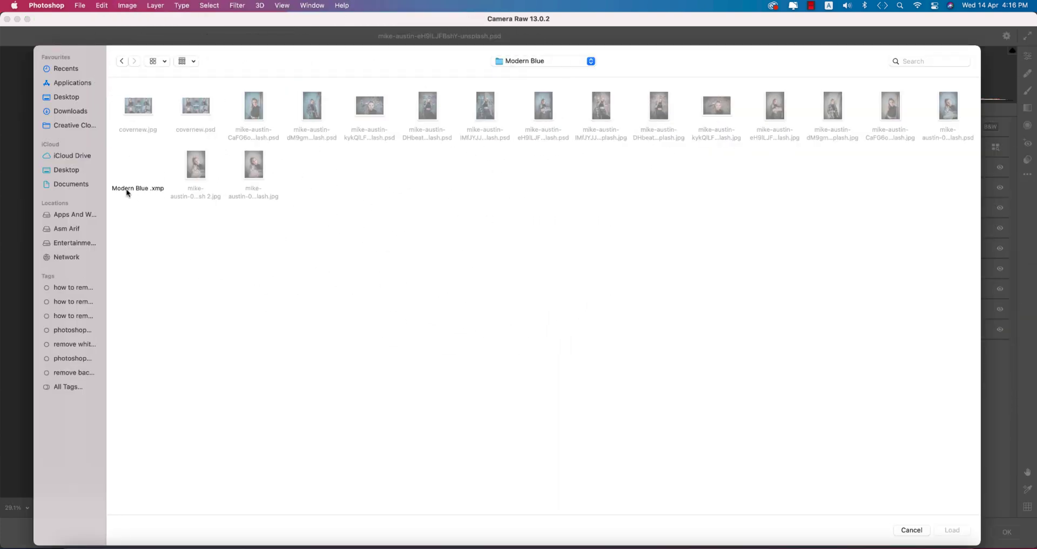
pyautogui.doubleClick(127, 190)
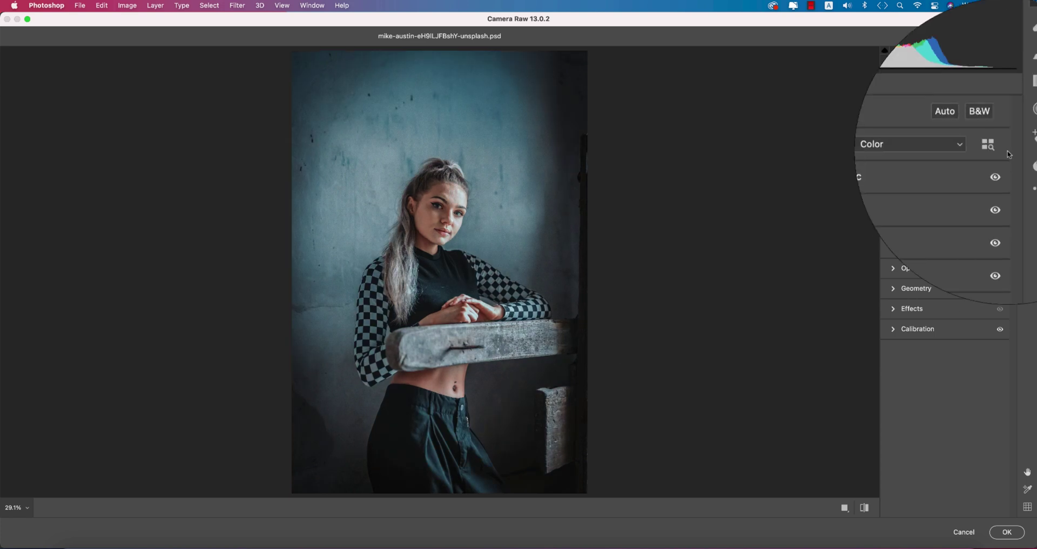
# Step through the Basic values: Temperature -13, Tint -2, Highlights -100, Vibrance +24, Saturation -37
pyautogui.click(919, 166)
pyautogui.write('-2')
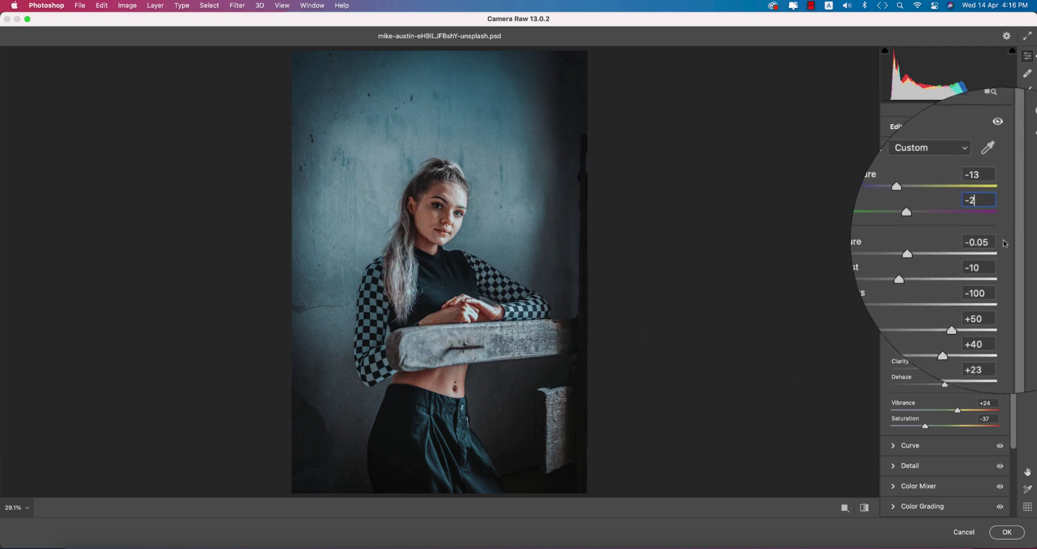
pyautogui.click(998, 241)
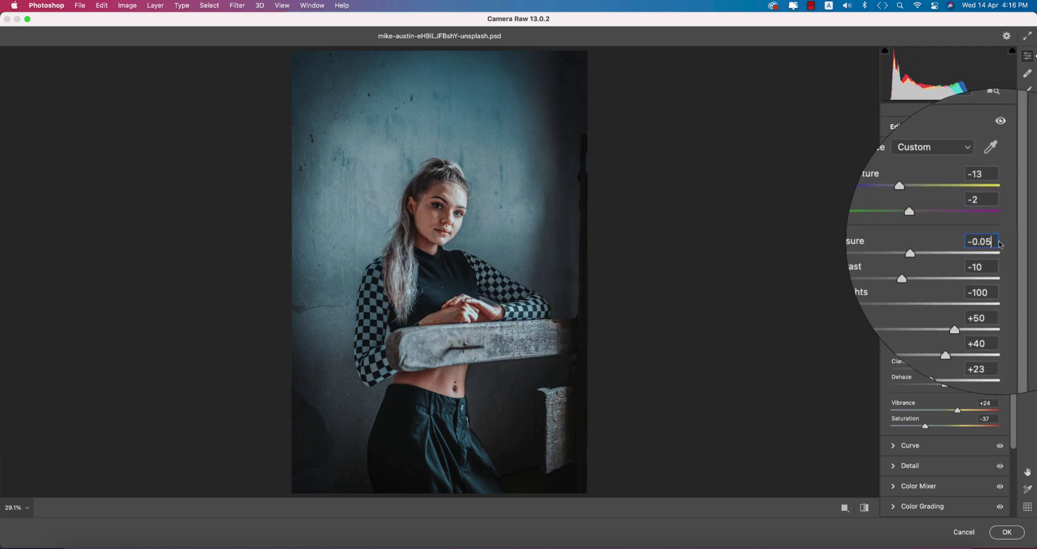
pyautogui.press('Tab')
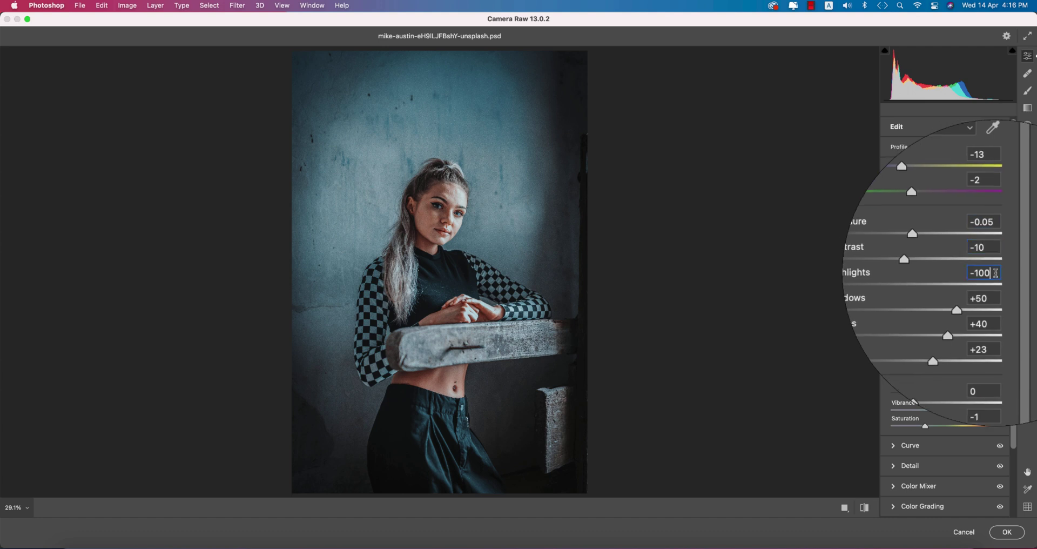
pyautogui.press('Tab')
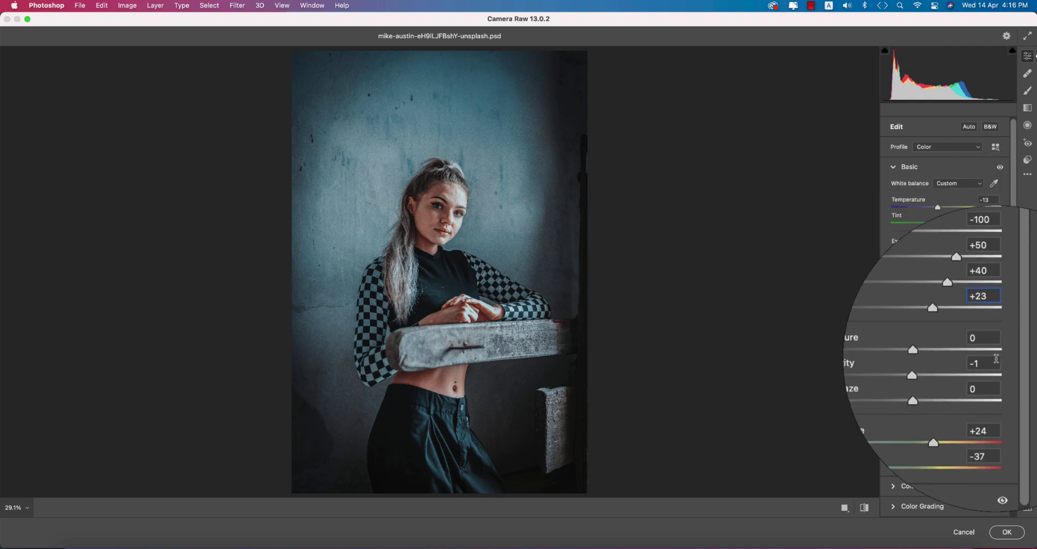
pyautogui.click(996, 405)
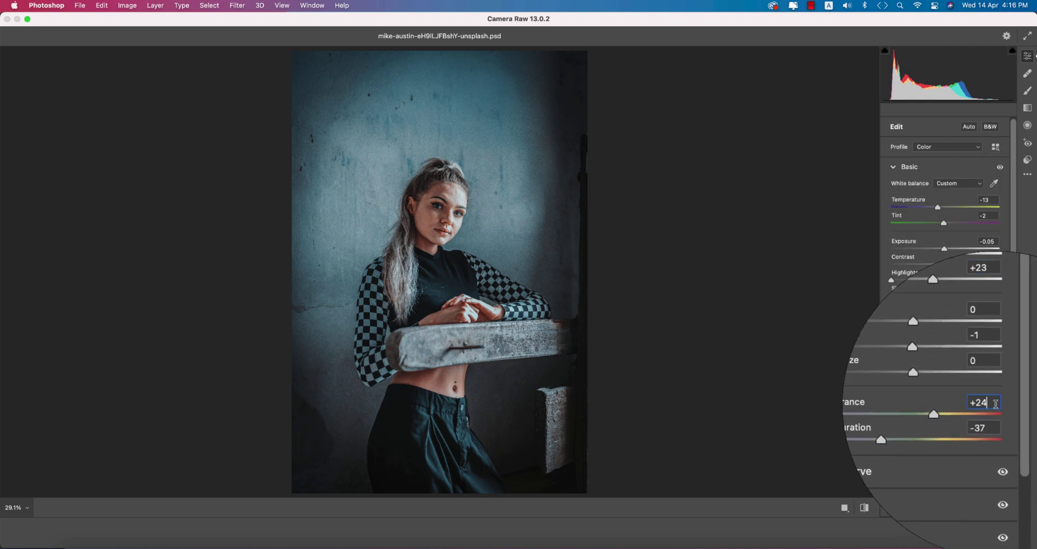
pyautogui.press('Tab')
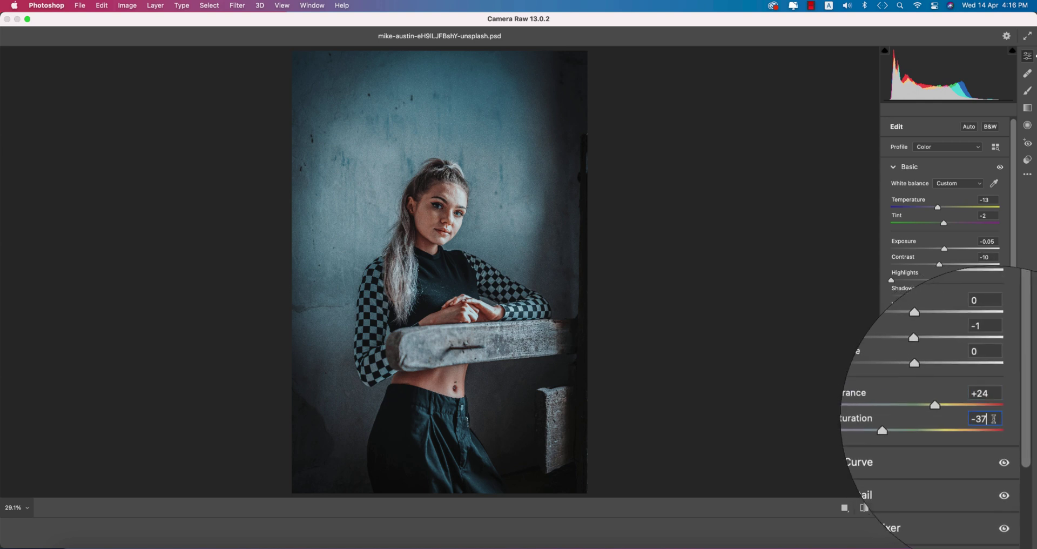
# Show the preset's point curve, nudging the black point to 0/21 and reading the 255/212 white point
pyautogui.click(908, 168)
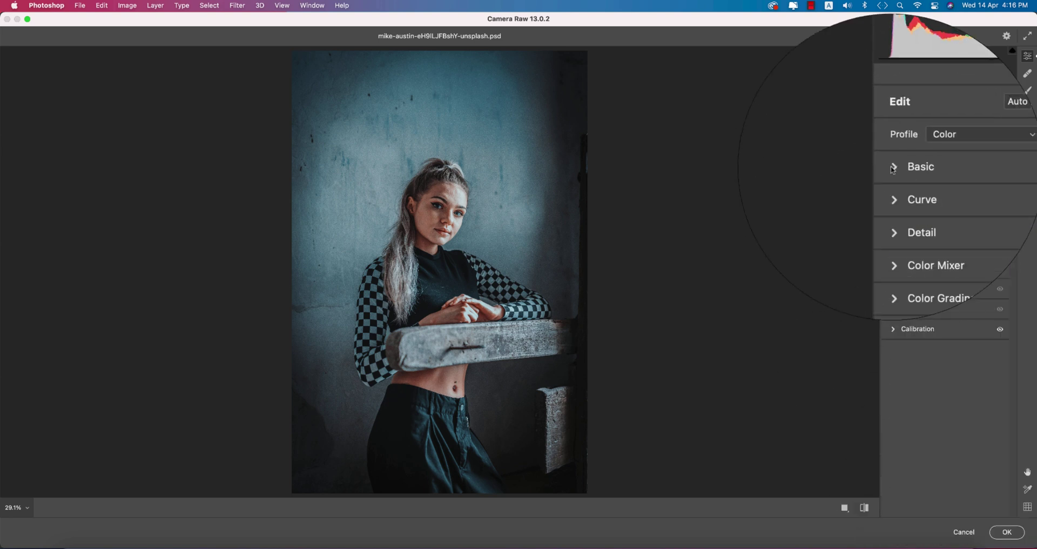
pyautogui.click(892, 191)
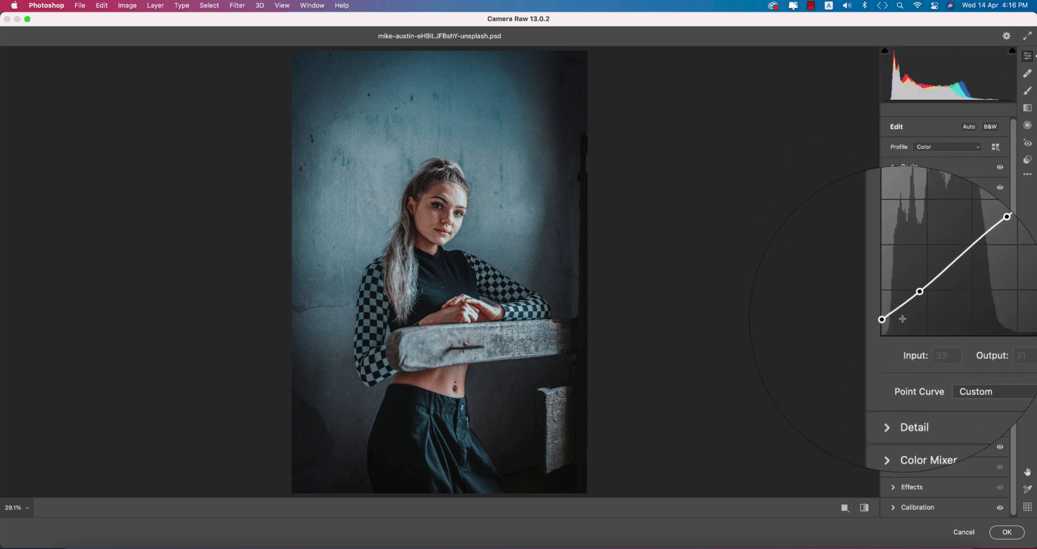
pyautogui.moveTo(890, 319); pyautogui.dragTo(890, 320)
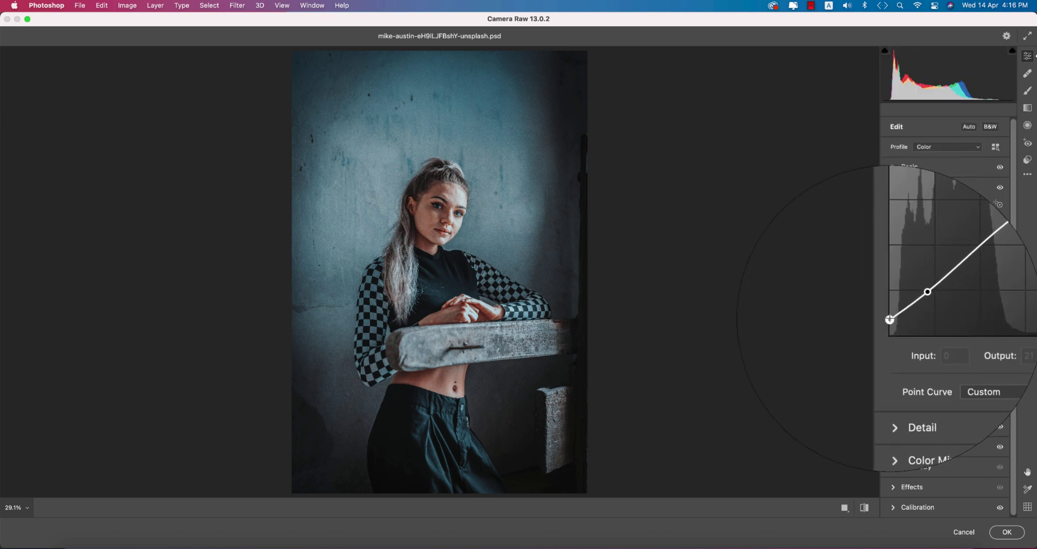
pyautogui.click(913, 302)
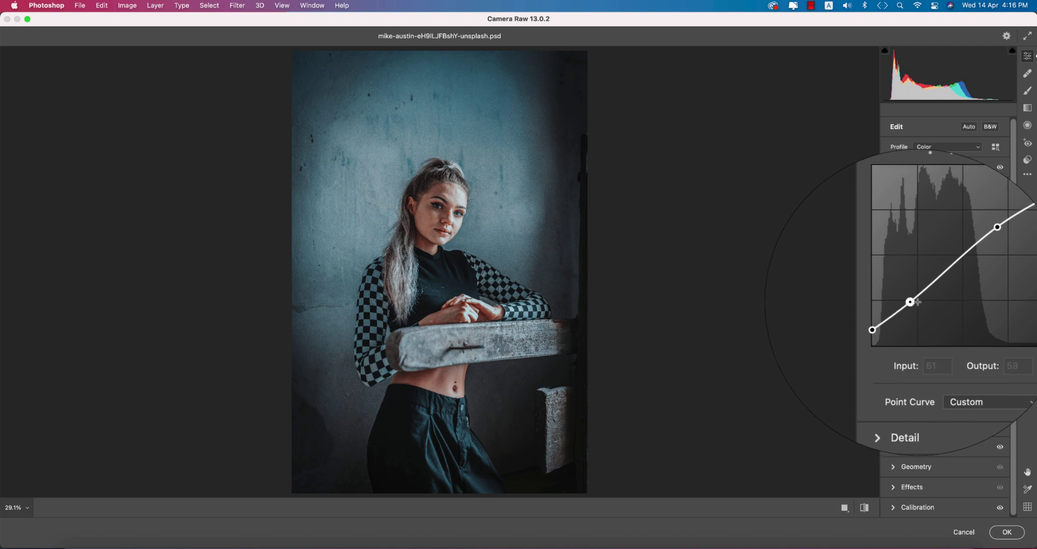
pyautogui.click(967, 257)
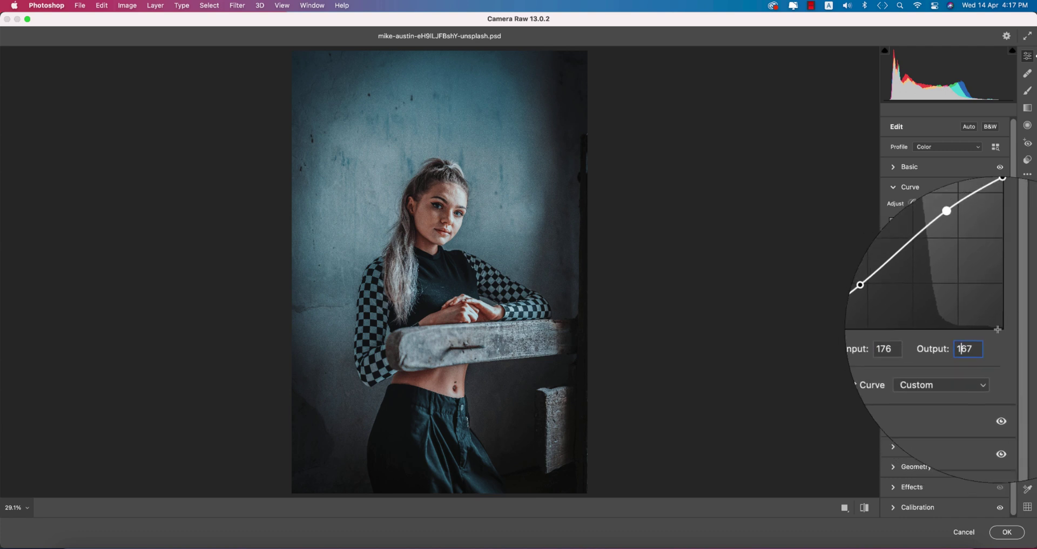
pyautogui.click(1000, 236)
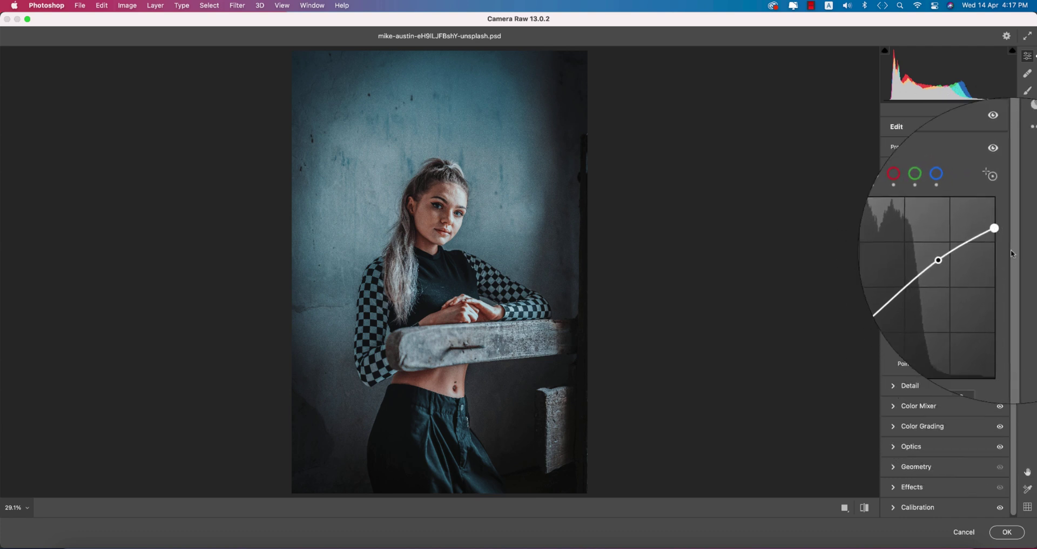
pyautogui.doubleClick(936, 340)
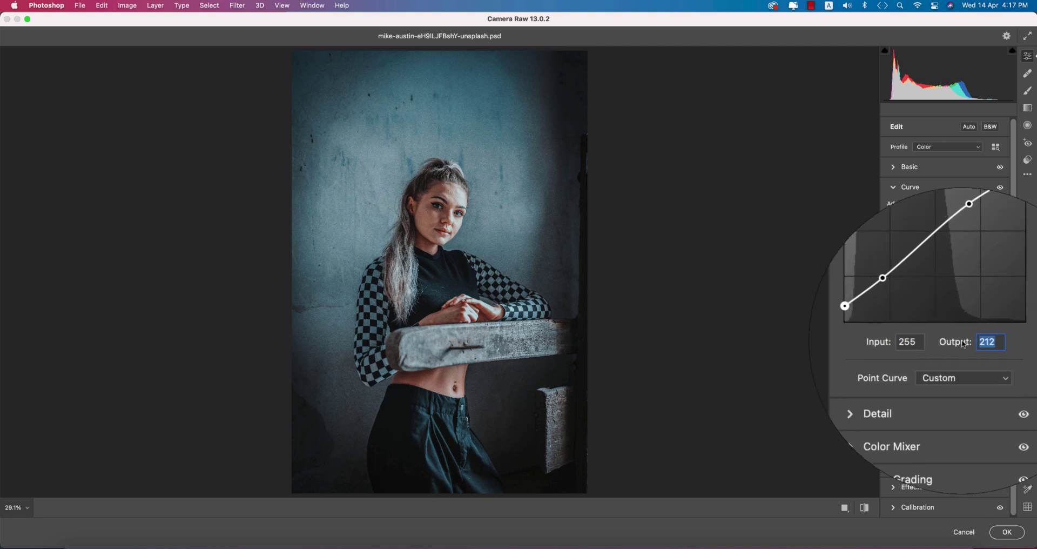
# Switch the tone curve to the red channel to show its custom points
pyautogui.click(941, 203)
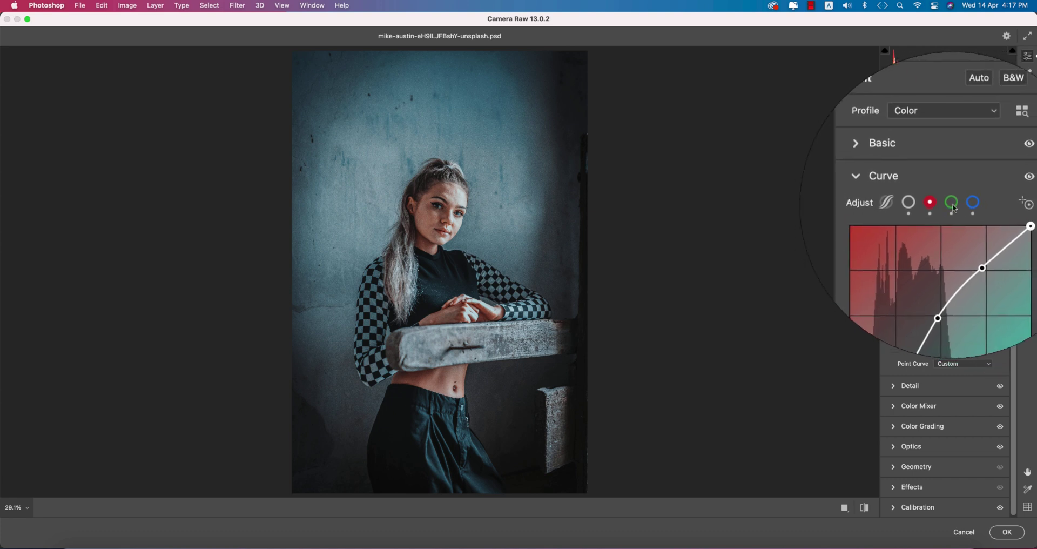
# Show the green channel curve and read each of its six points from dark to bright
pyautogui.click(953, 204)
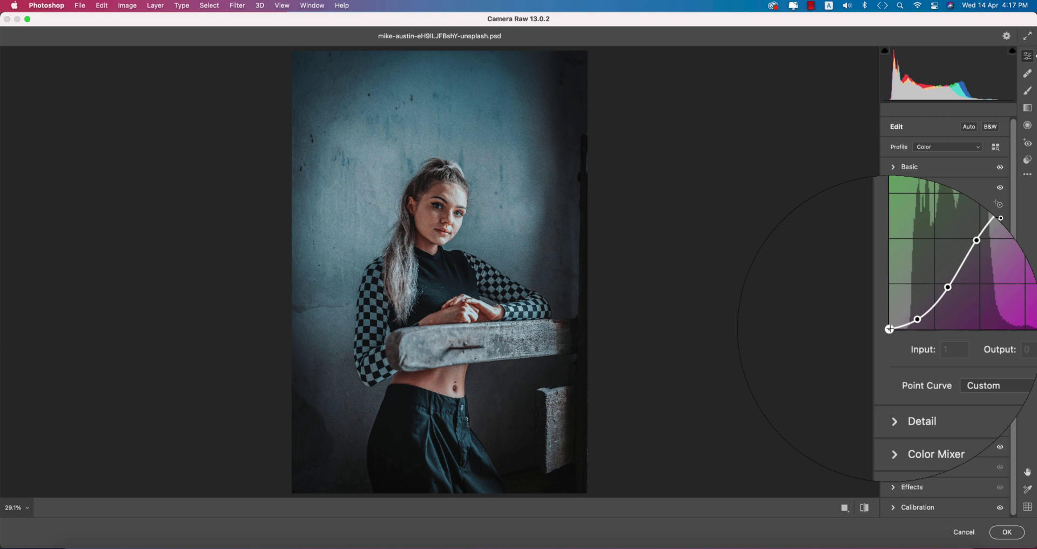
pyautogui.moveTo(889, 328); pyautogui.dragTo(892, 325)
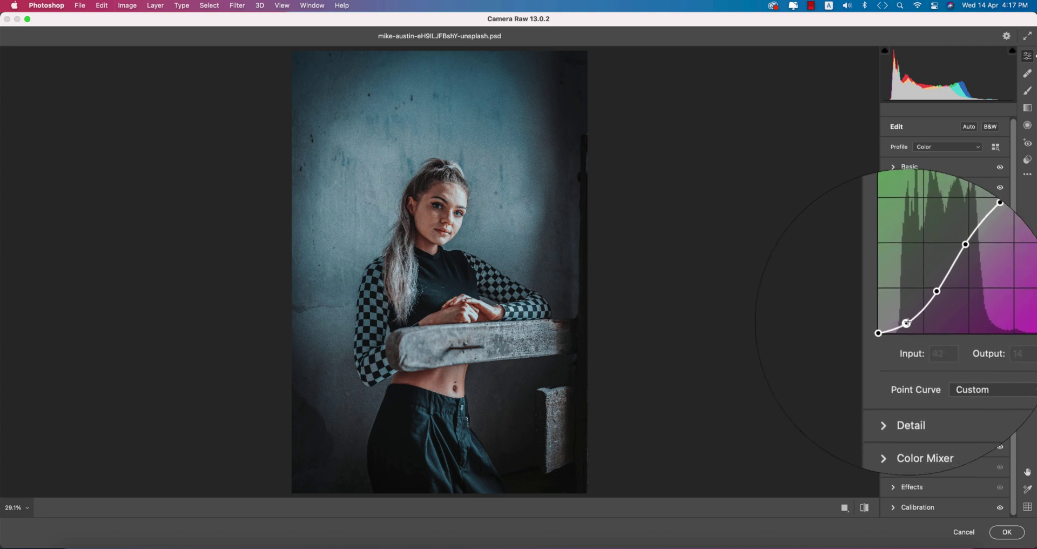
pyautogui.click(907, 323)
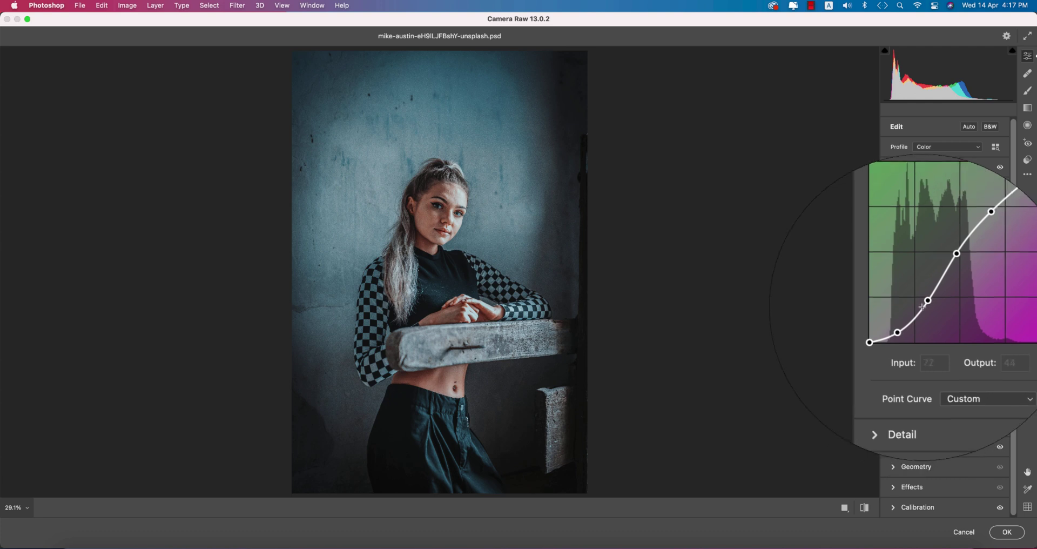
pyautogui.click(926, 303)
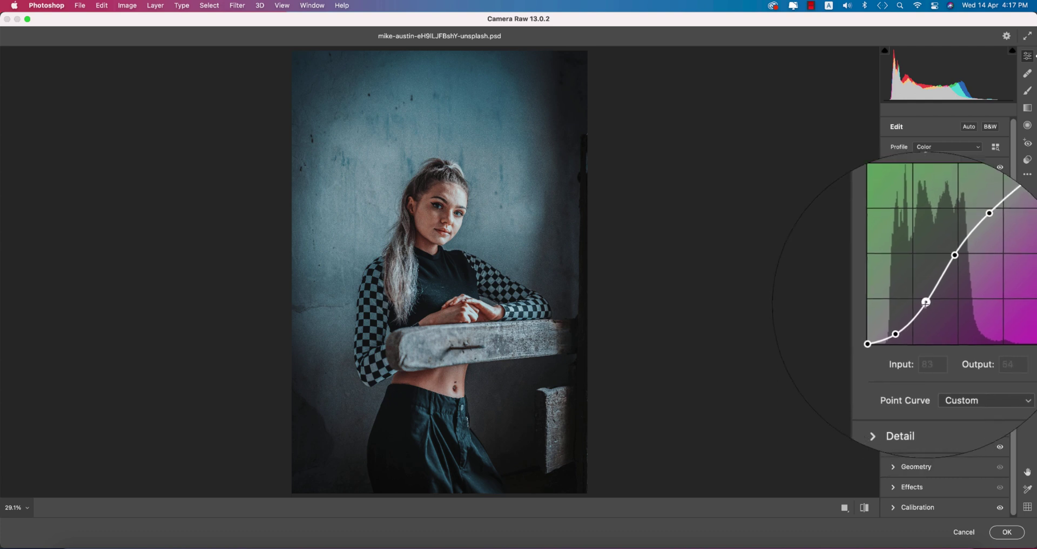
pyautogui.click(943, 273)
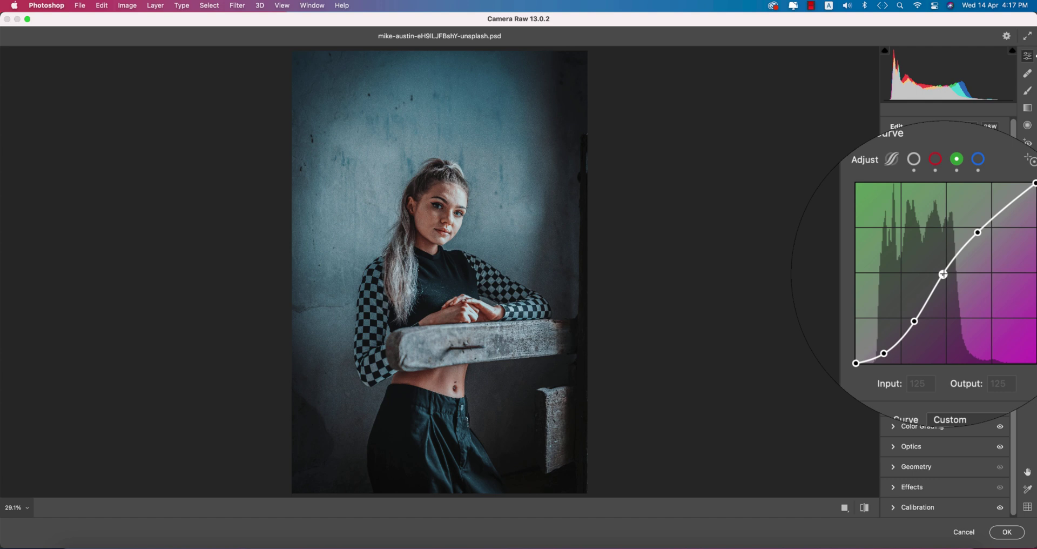
pyautogui.click(965, 248)
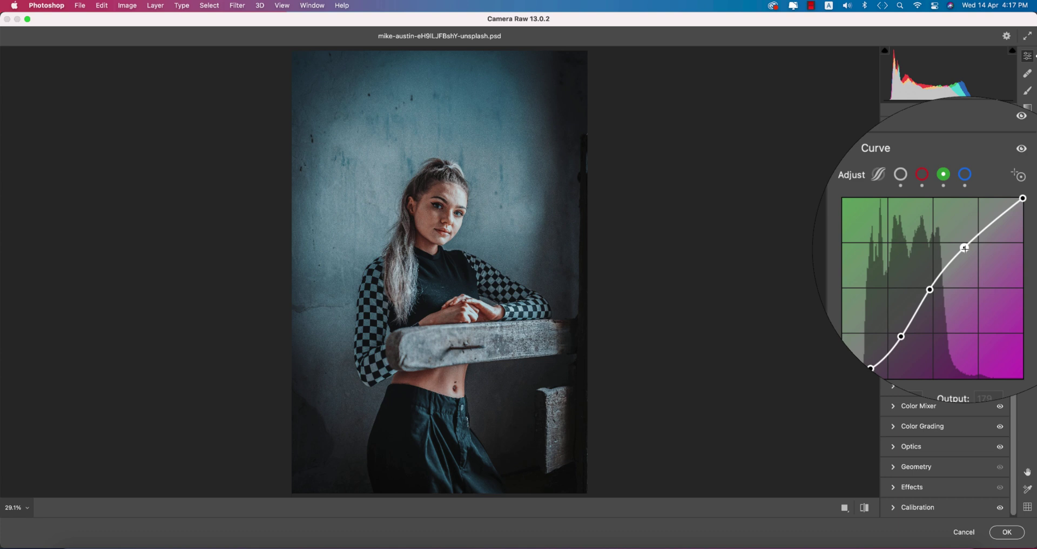
pyautogui.click(1001, 217)
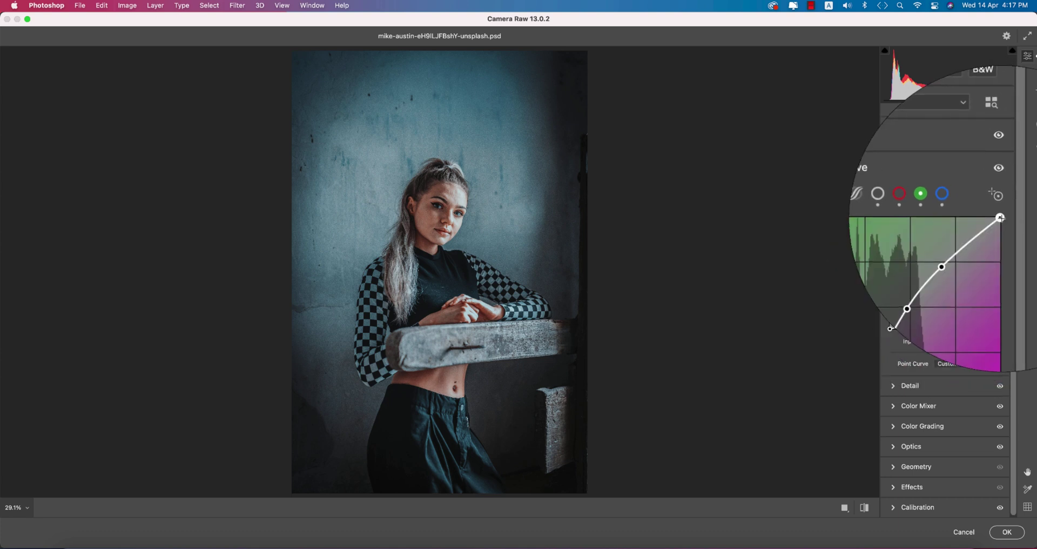
# Show the blue channel curve and read its second, third and fourth points
pyautogui.click(971, 202)
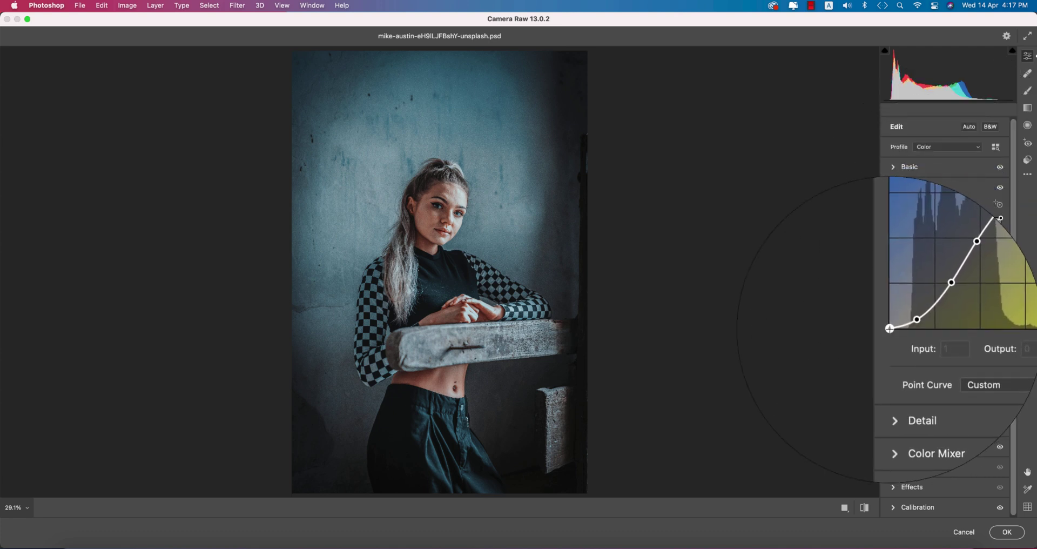
pyautogui.click(906, 323)
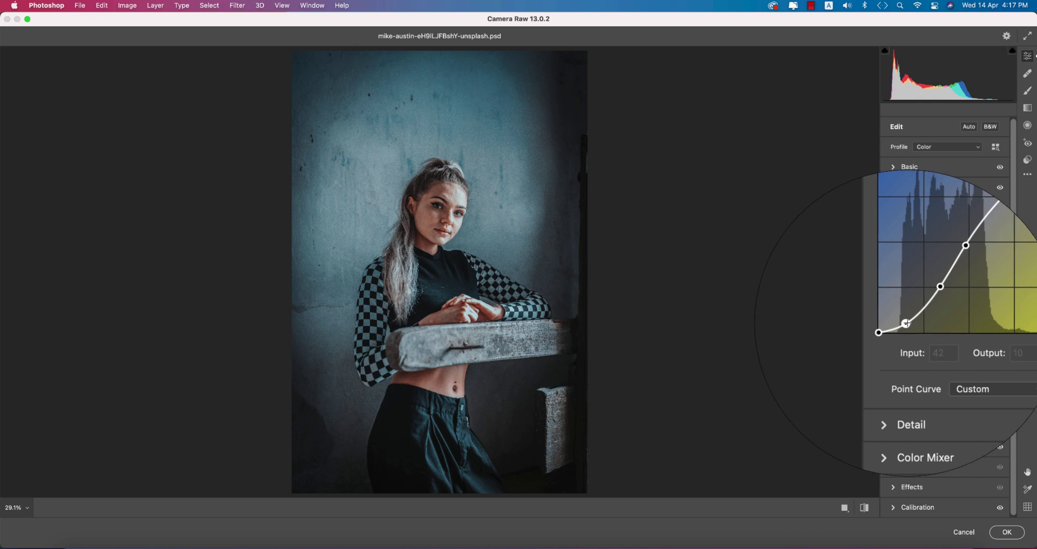
pyautogui.click(927, 300)
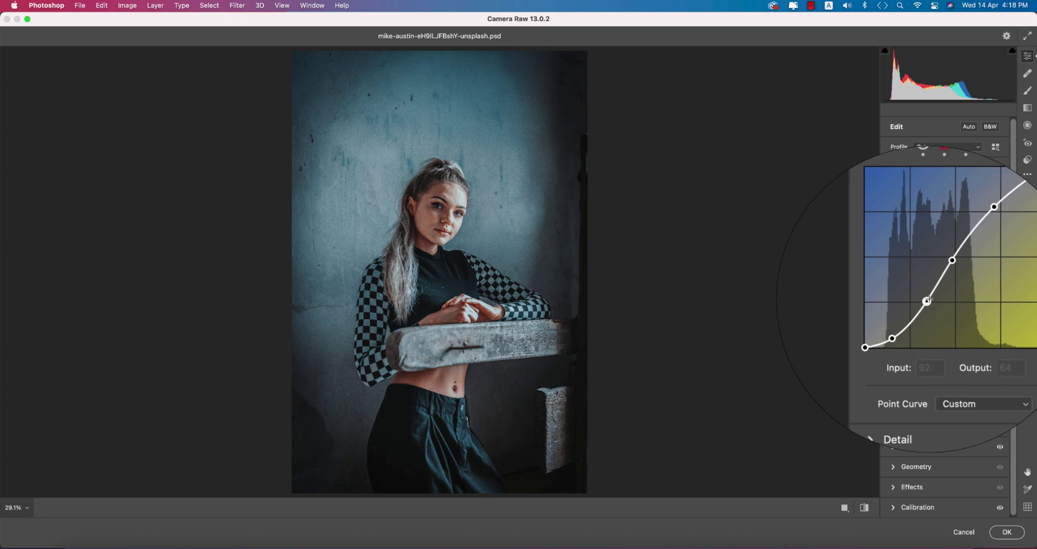
pyautogui.click(943, 275)
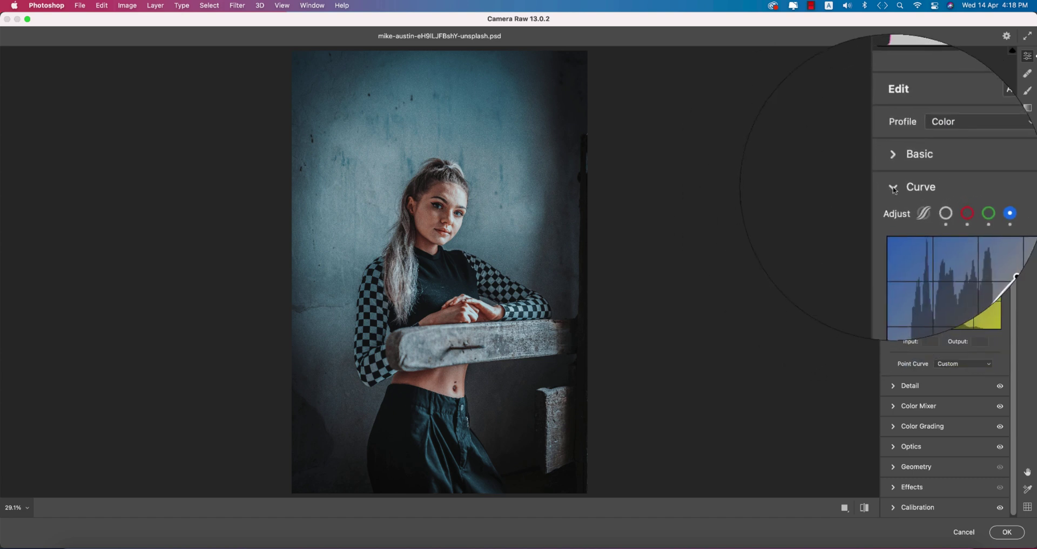
# Show the Detail values: Sharpening 60, Noise Reduction 0, Color Noise Reduction 25
pyautogui.click(919, 177)
pyautogui.click(914, 197)
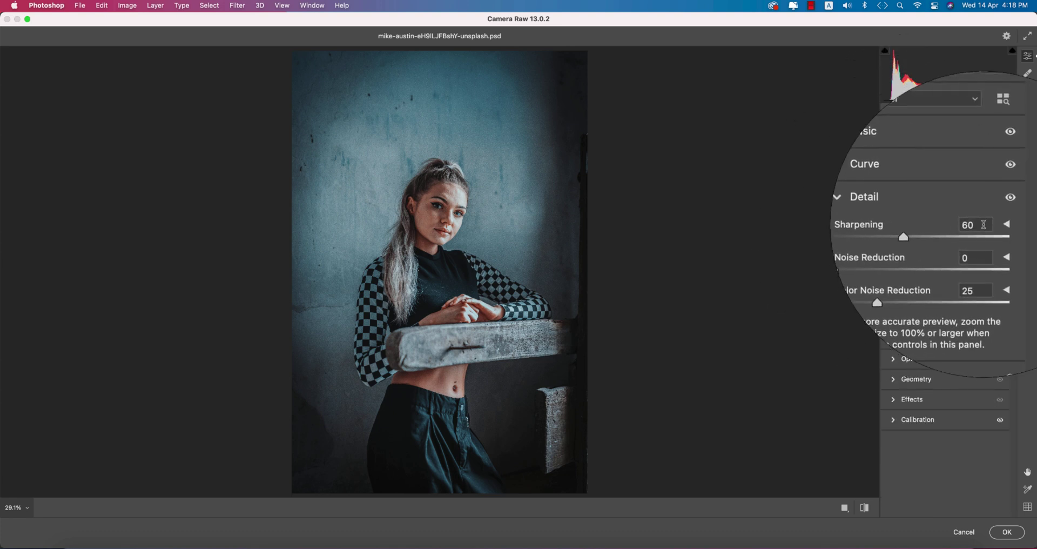
pyautogui.click(978, 223)
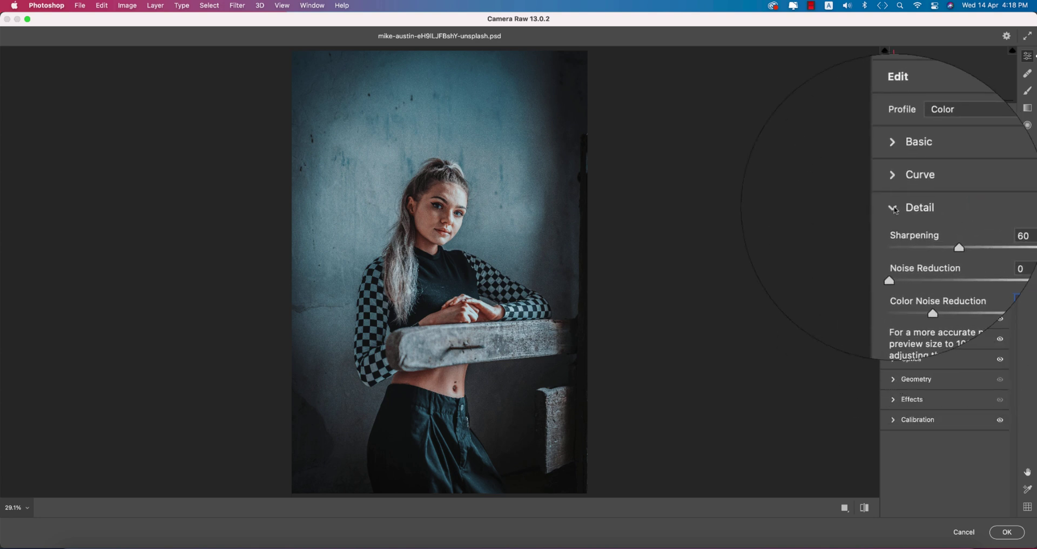
# Review Color Mixer hues from Oranges to Magentas, then show saturations including Yellows −62, Greens −75
pyautogui.click(893, 226)
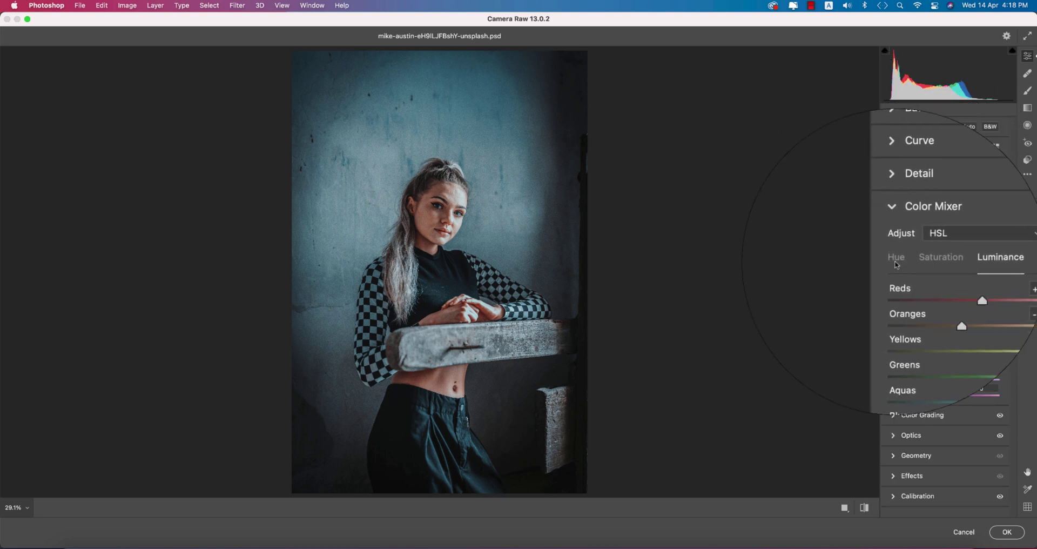
pyautogui.click(854, 260)
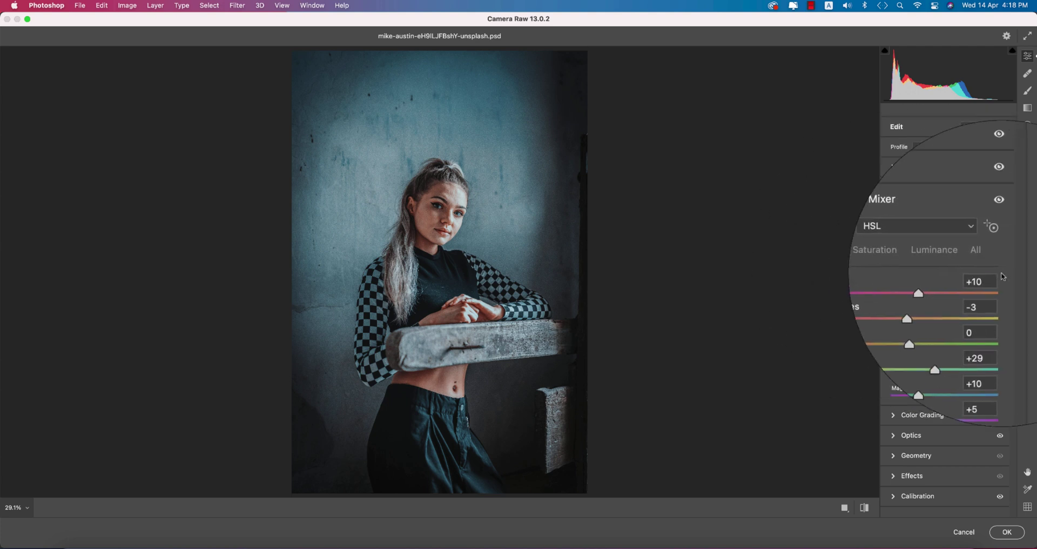
pyautogui.click(991, 300)
pyautogui.click(989, 317)
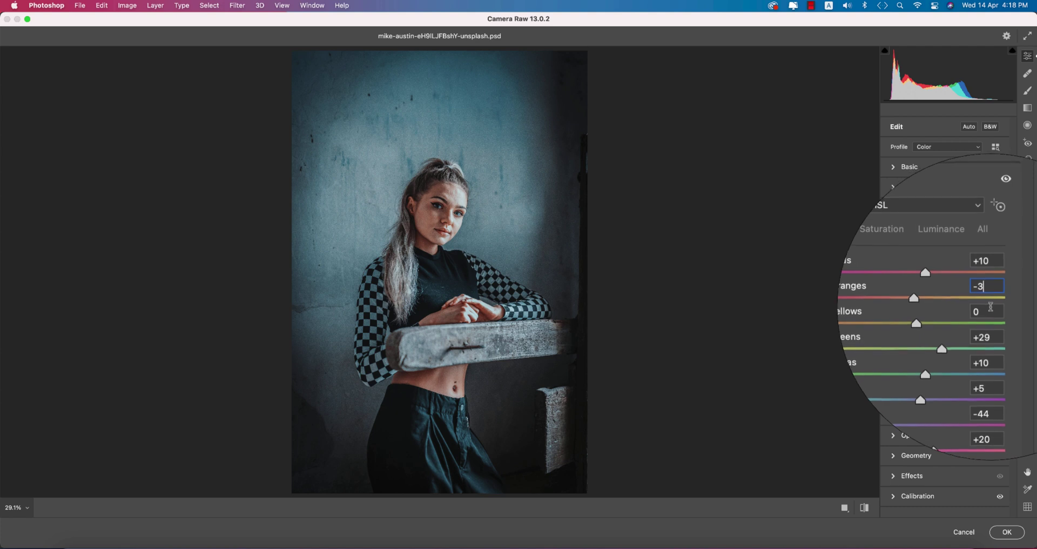
pyautogui.click(989, 324)
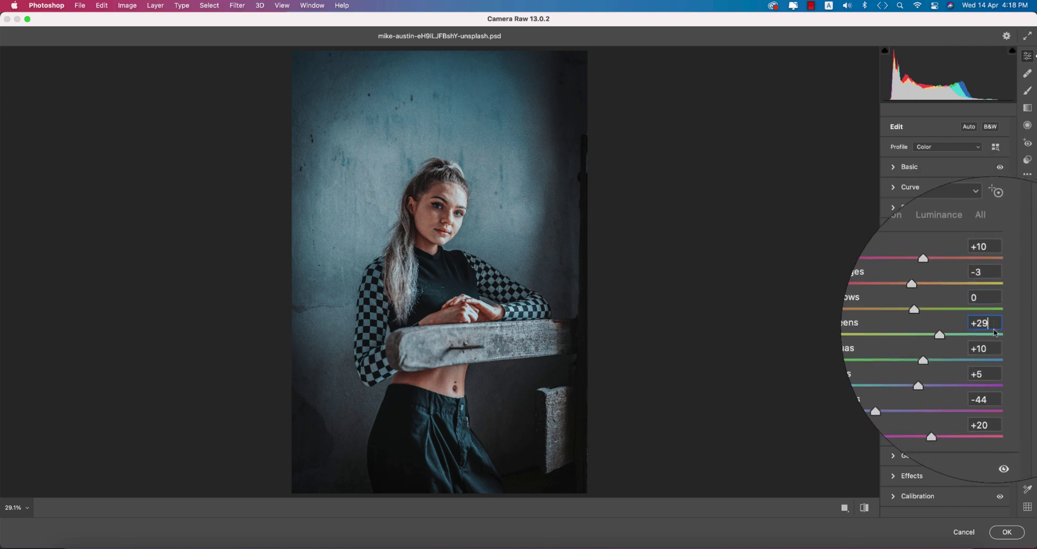
pyautogui.click(995, 341)
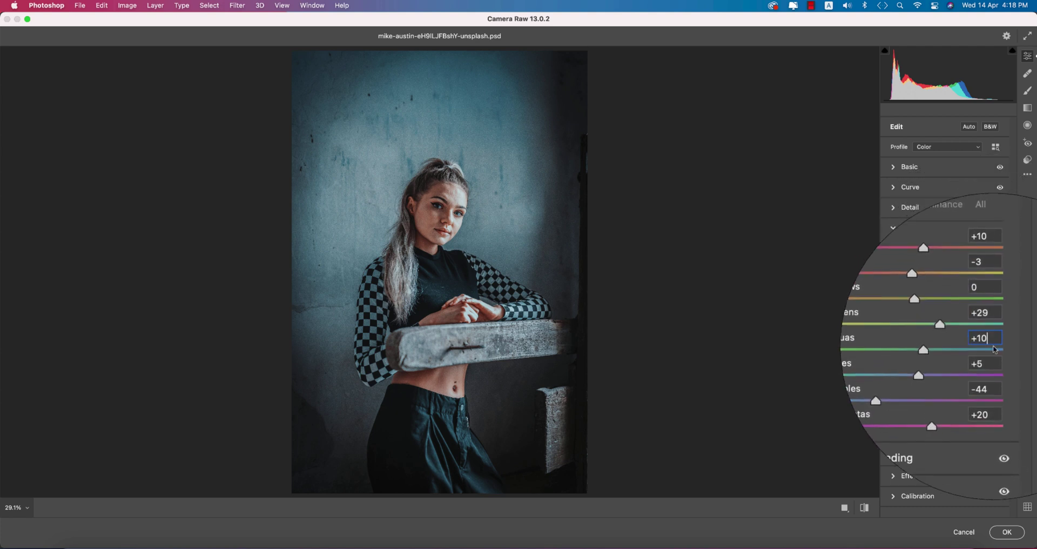
pyautogui.click(995, 358)
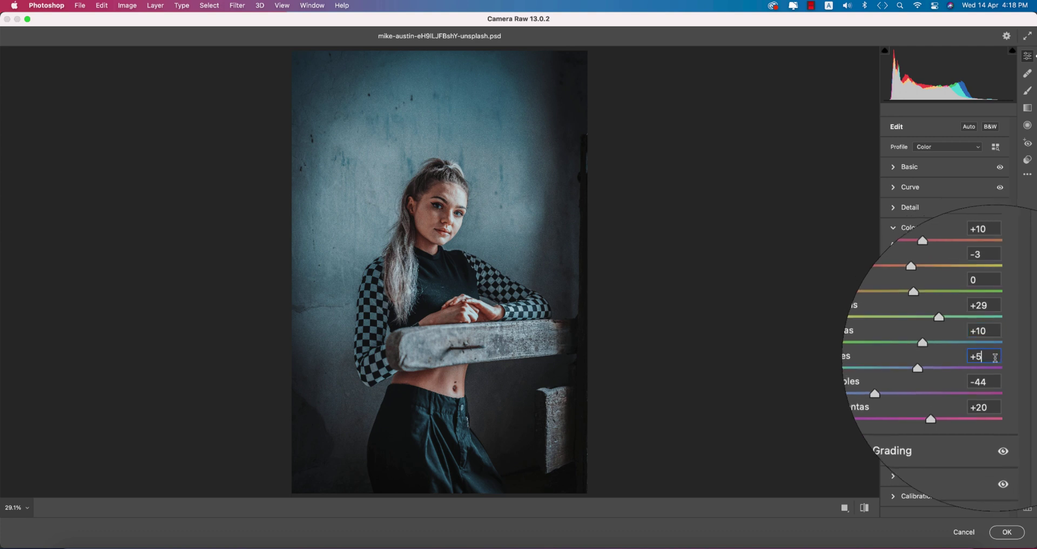
pyautogui.click(995, 381)
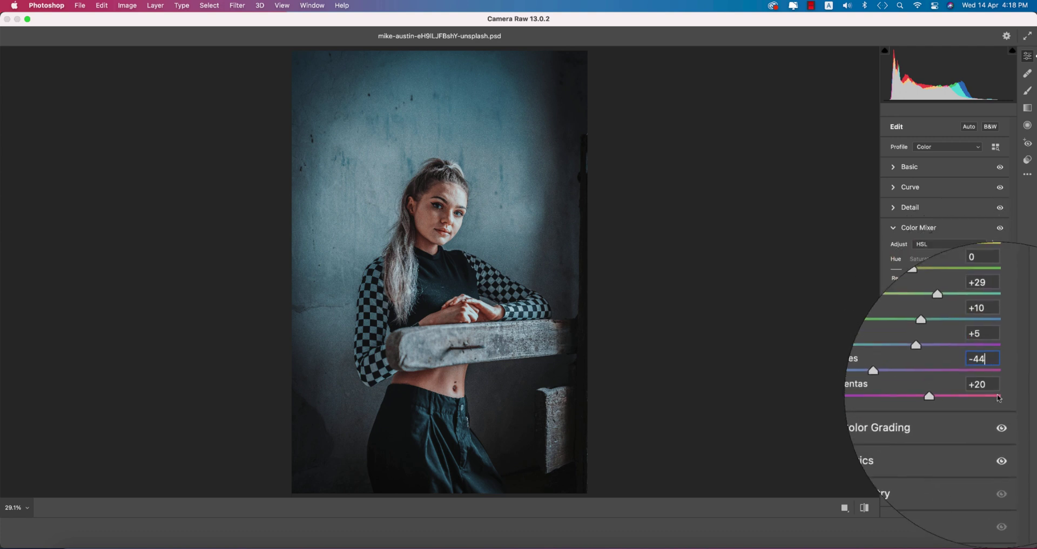
pyautogui.click(995, 388)
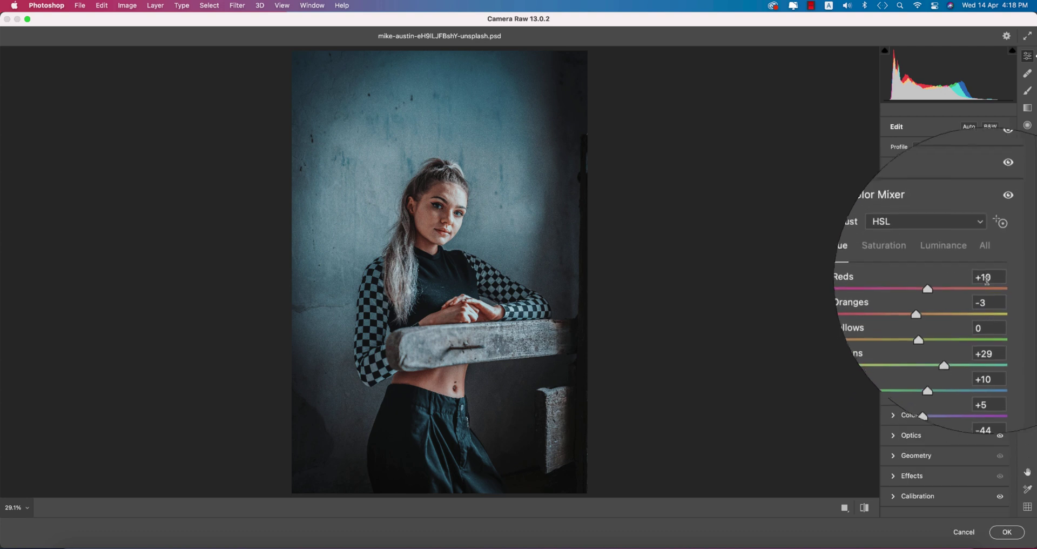
pyautogui.click(931, 260)
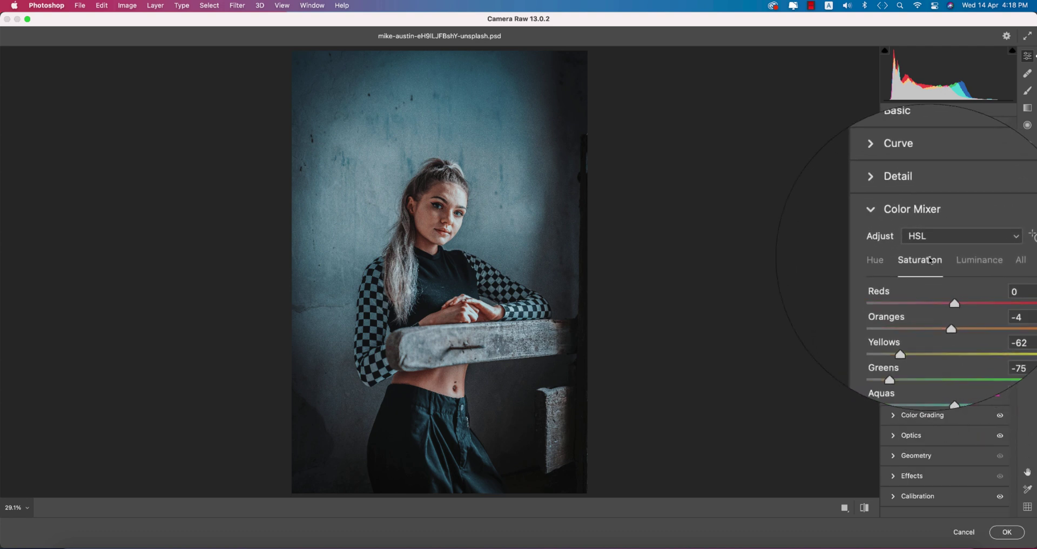
# Review the Reds, Aquas, Purples and Magentas (-35) saturation values, then display the luminance values
pyautogui.click(993, 279)
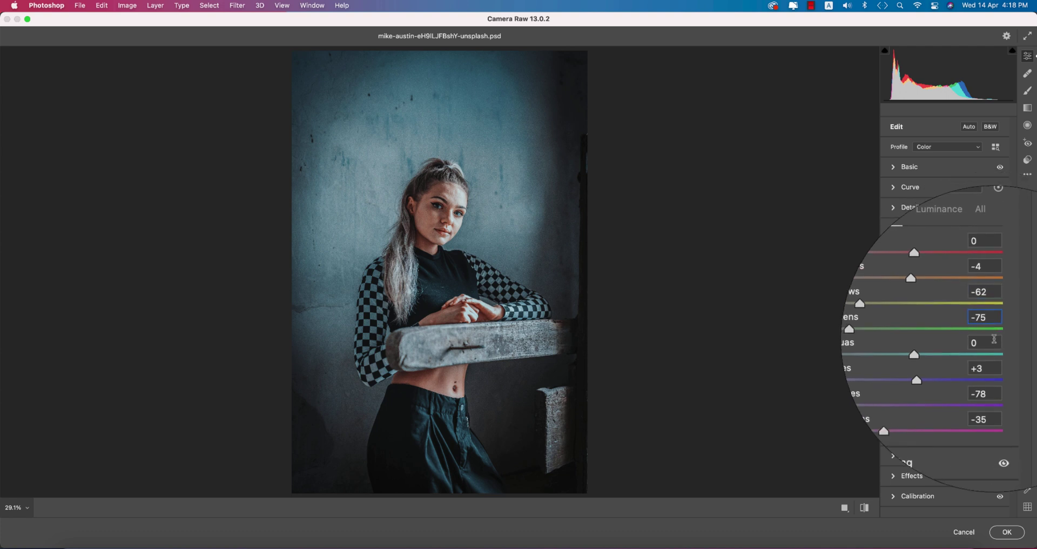
pyautogui.click(997, 340)
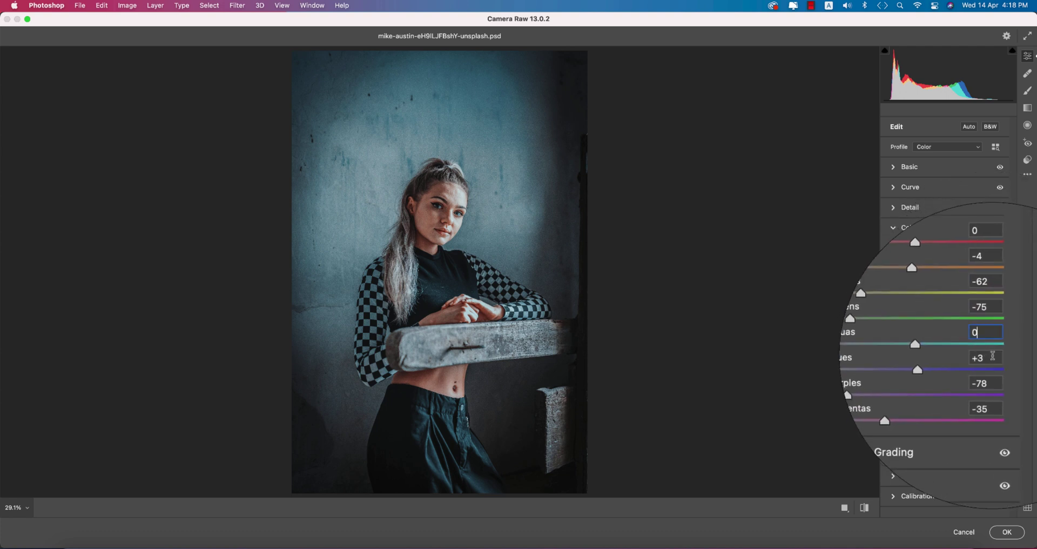
pyautogui.click(995, 372)
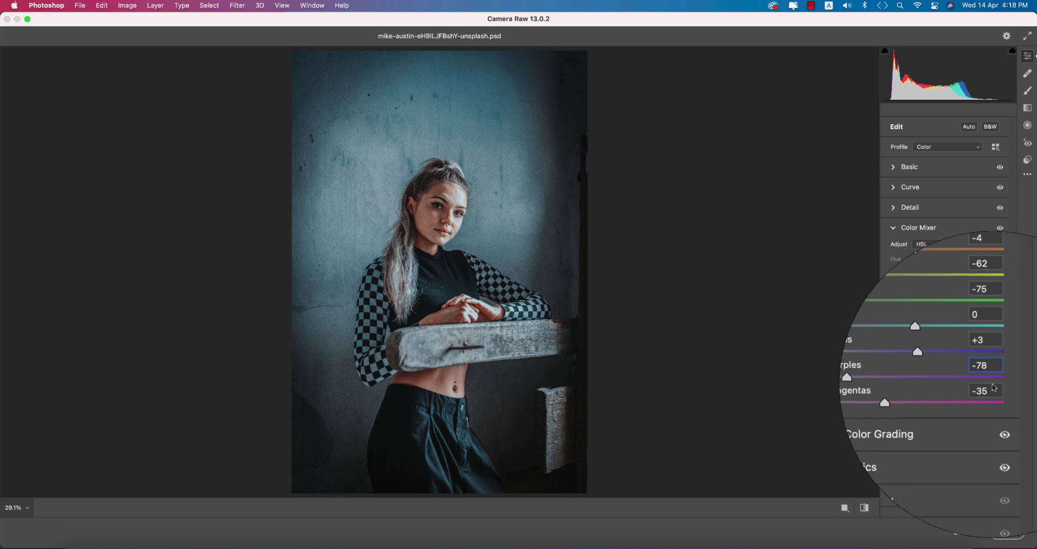
pyautogui.click(998, 388)
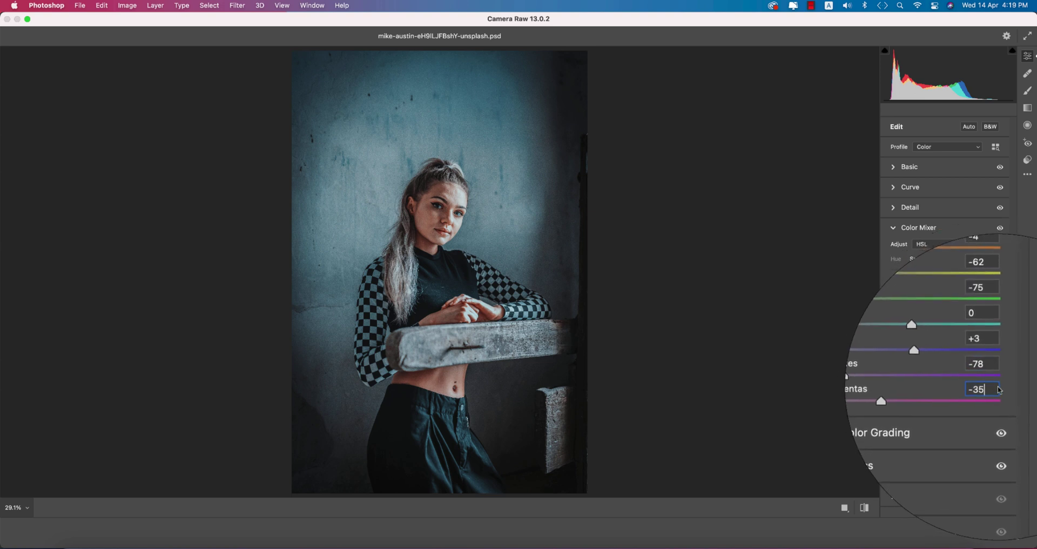
pyautogui.click(951, 251)
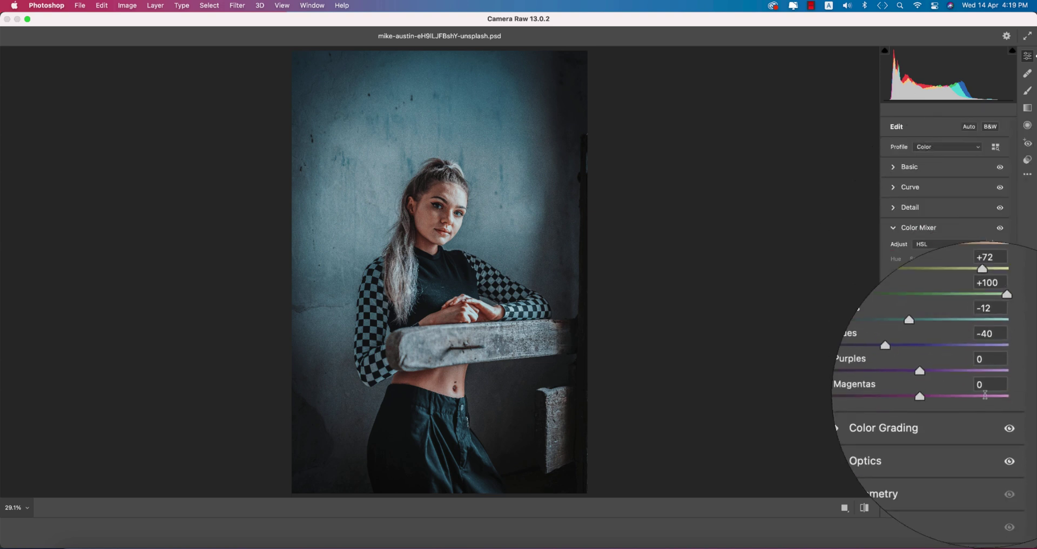
# Review the Reds (+8), Greens (+100) and Blues (-40) luminance values in the Color Mixer
pyautogui.click(993, 278)
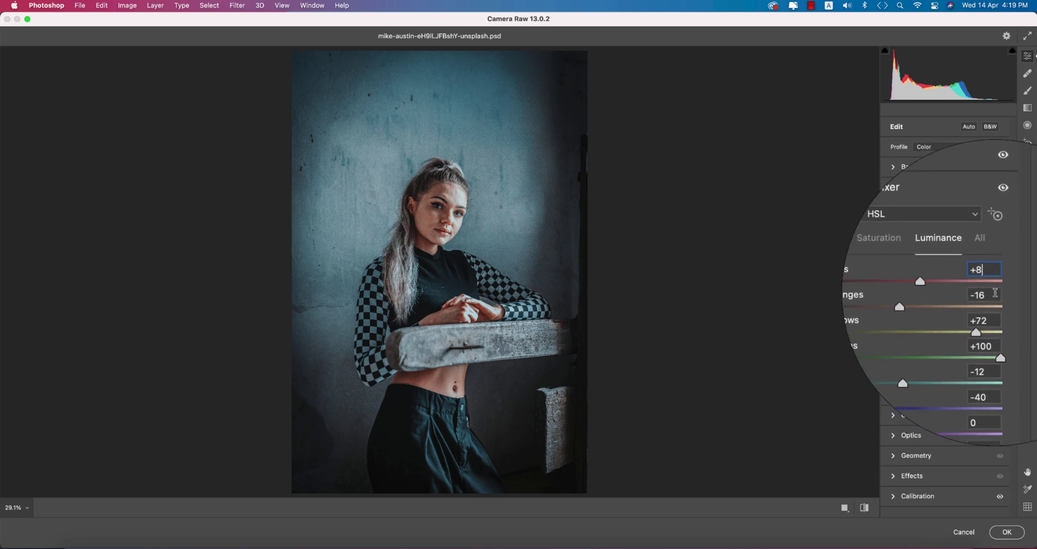
pyautogui.click(995, 325)
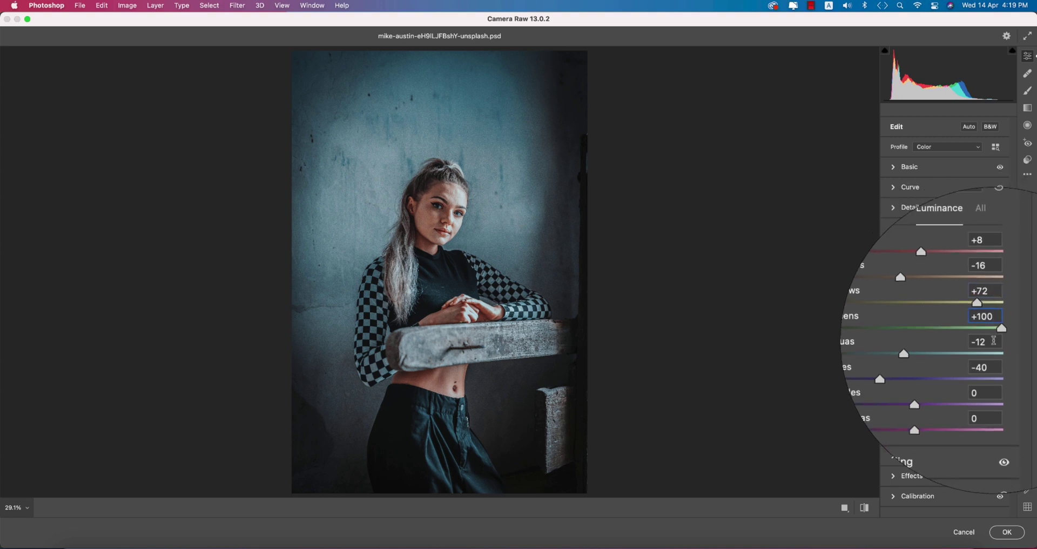
pyautogui.click(994, 356)
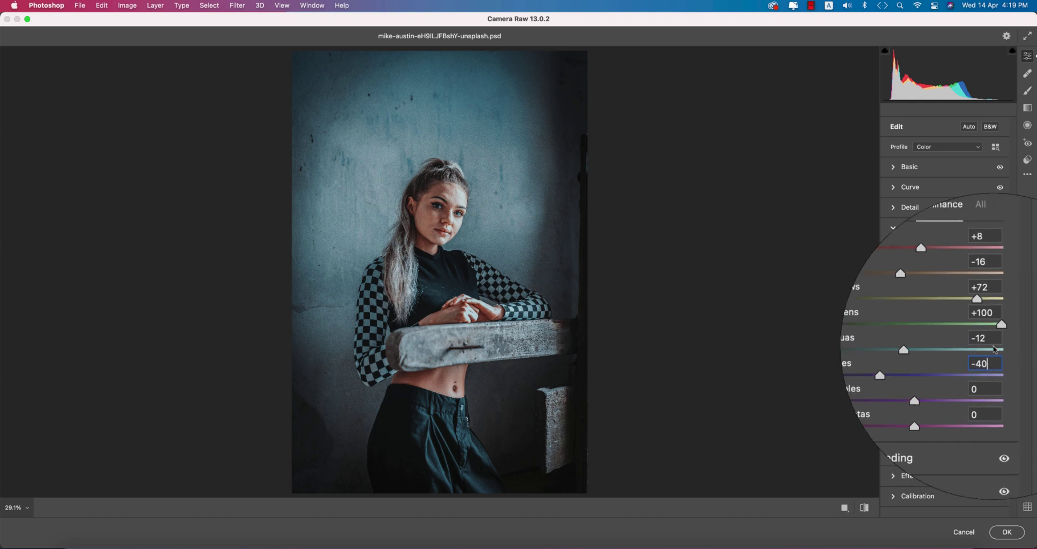
# Collapse Color Mixer and set the Color Grading midtones hue to 217
pyautogui.click(893, 228)
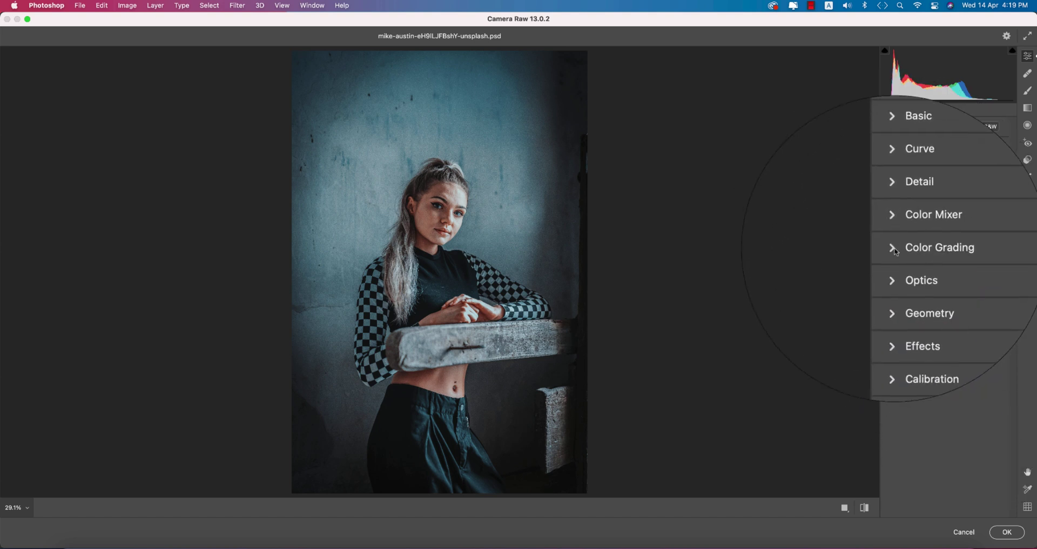
pyautogui.click(913, 248)
pyautogui.click(940, 265)
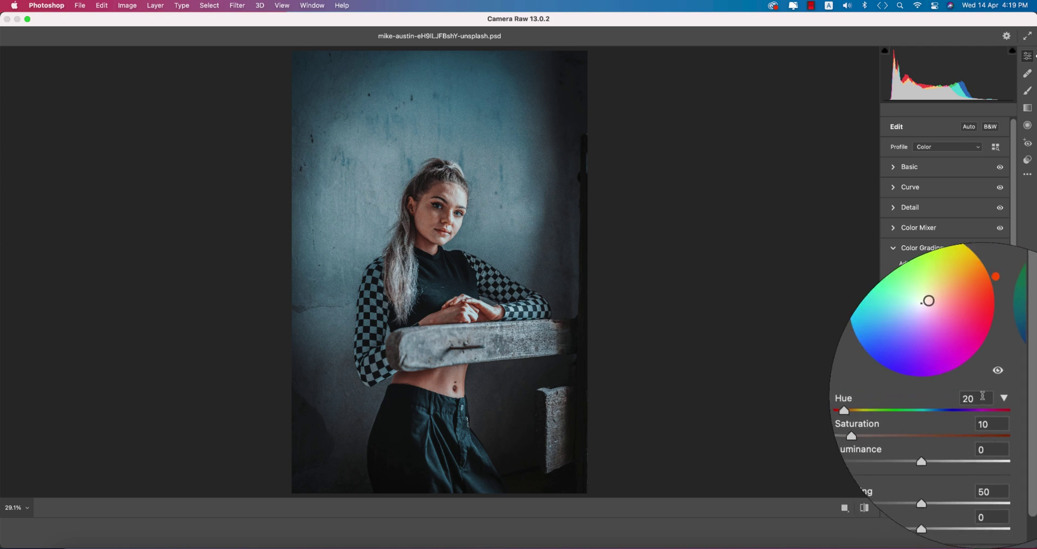
pyautogui.click(979, 395)
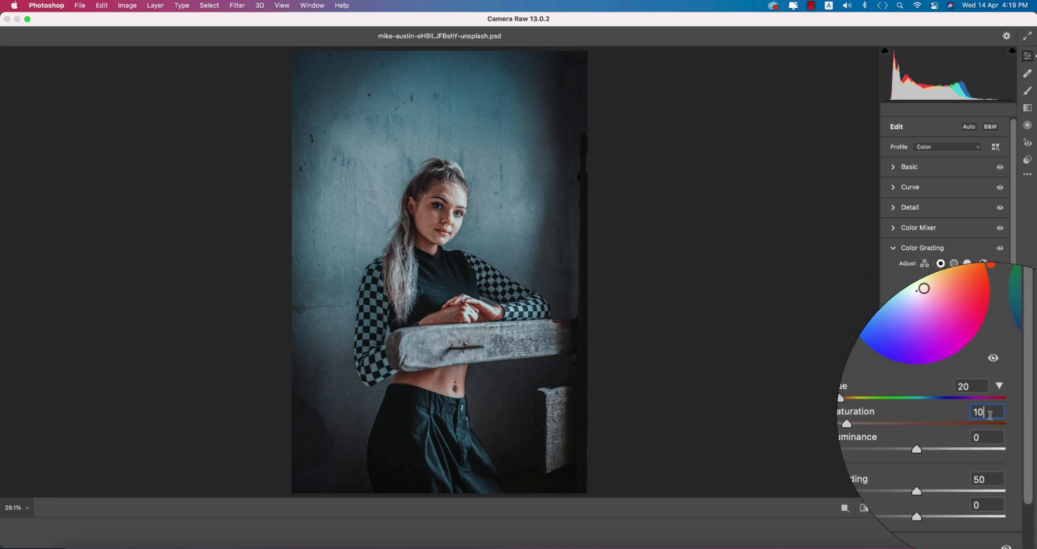
pyautogui.scroll(-2, 945, 335)
pyautogui.write('217')
pyautogui.press('Return')
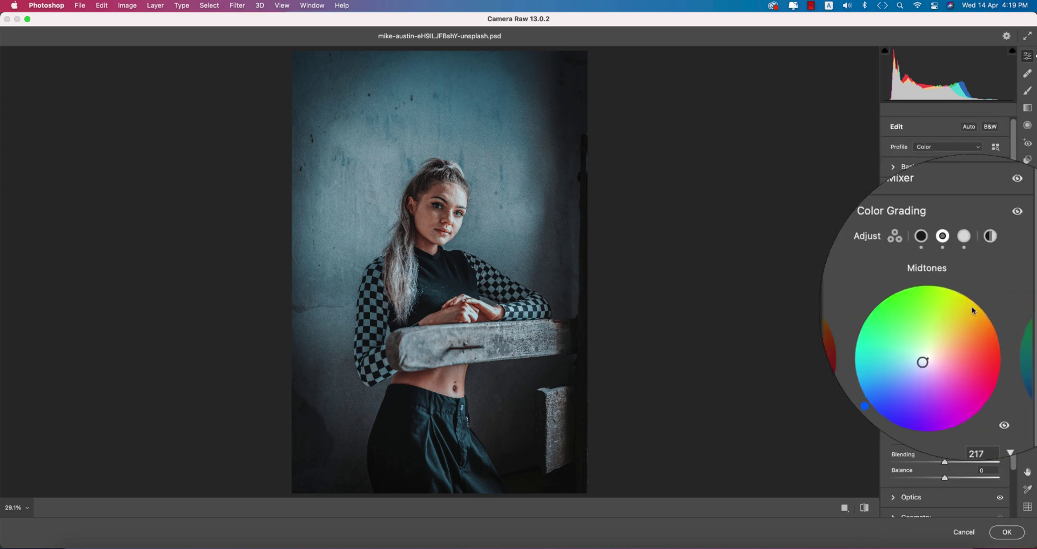
# Set the Color Grading highlights saturation to 8
pyautogui.click(916, 253)
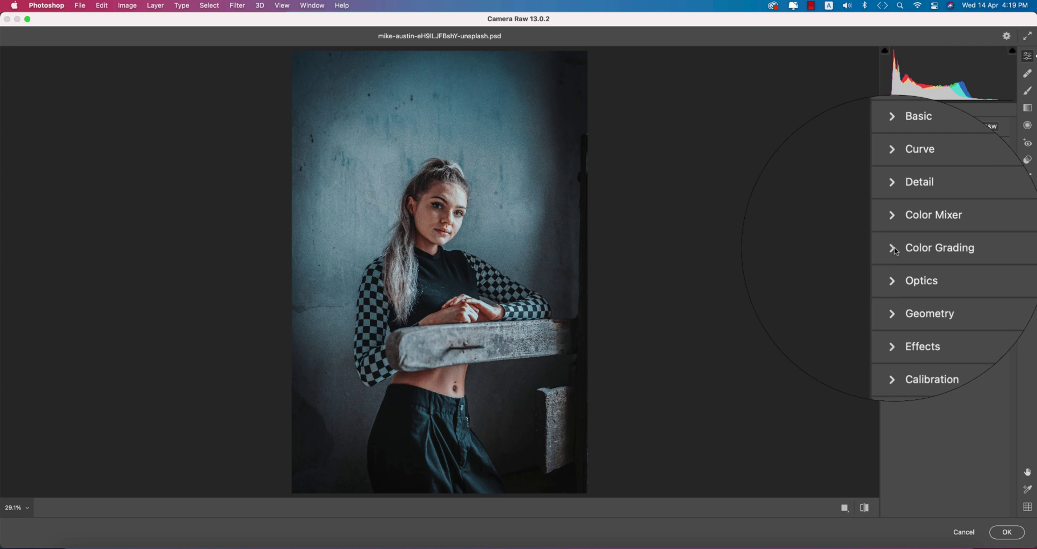
pyautogui.click(917, 253)
pyautogui.click(966, 194)
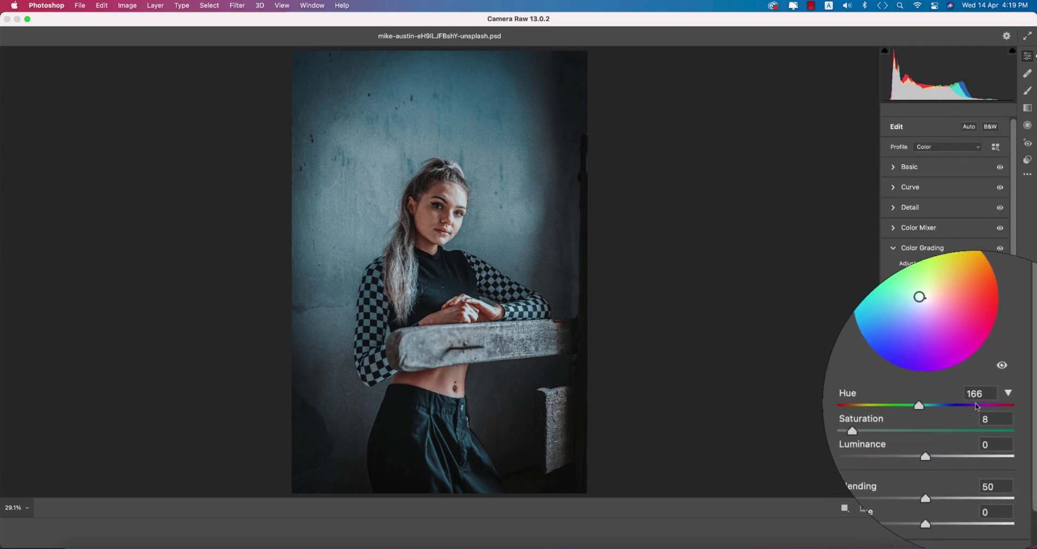
pyautogui.click(989, 412)
pyautogui.write('8')
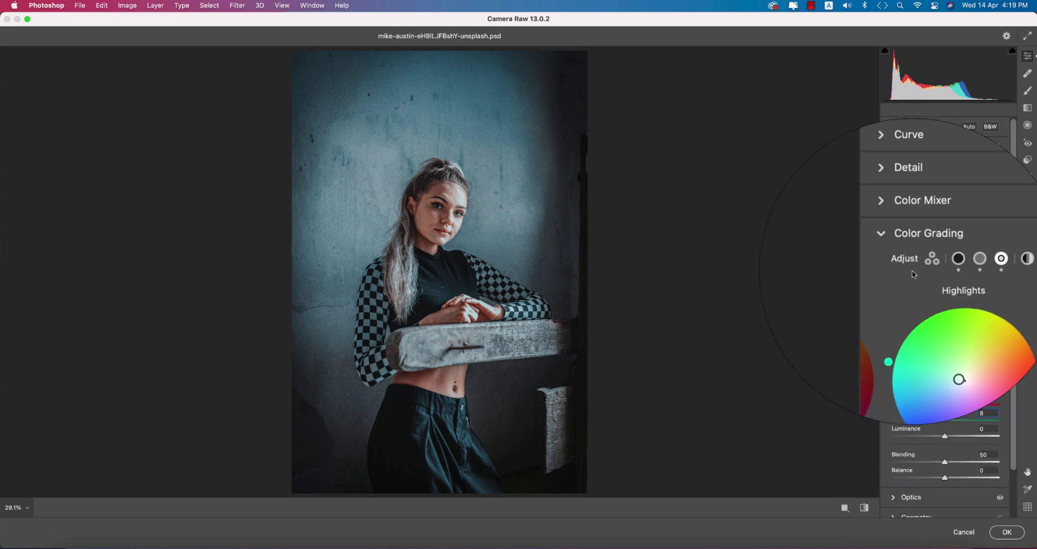
# Collapse Color Grading and briefly review the Optics vignette and Effects settings
pyautogui.click(913, 248)
pyautogui.click(895, 272)
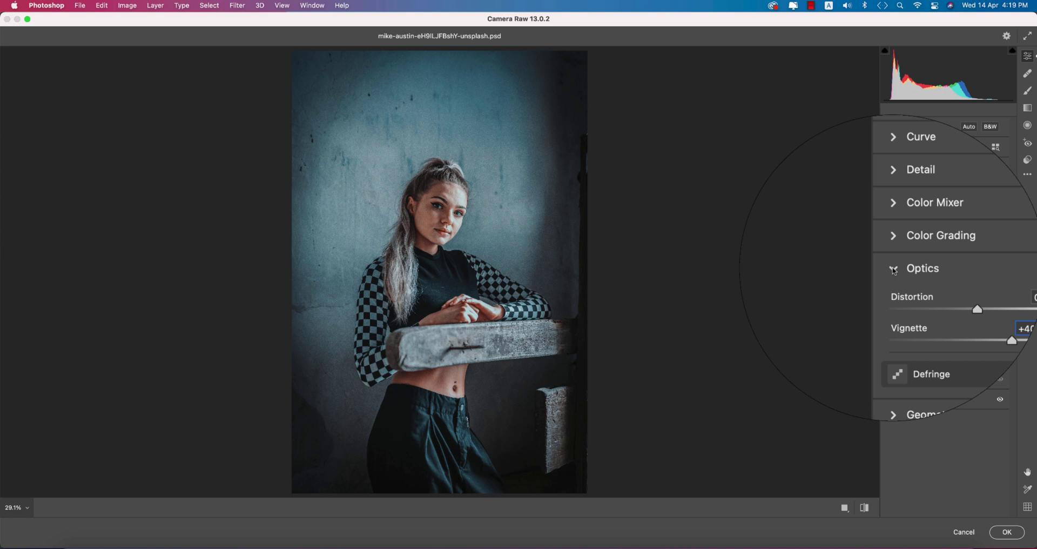
pyautogui.click(894, 270)
pyautogui.click(896, 310)
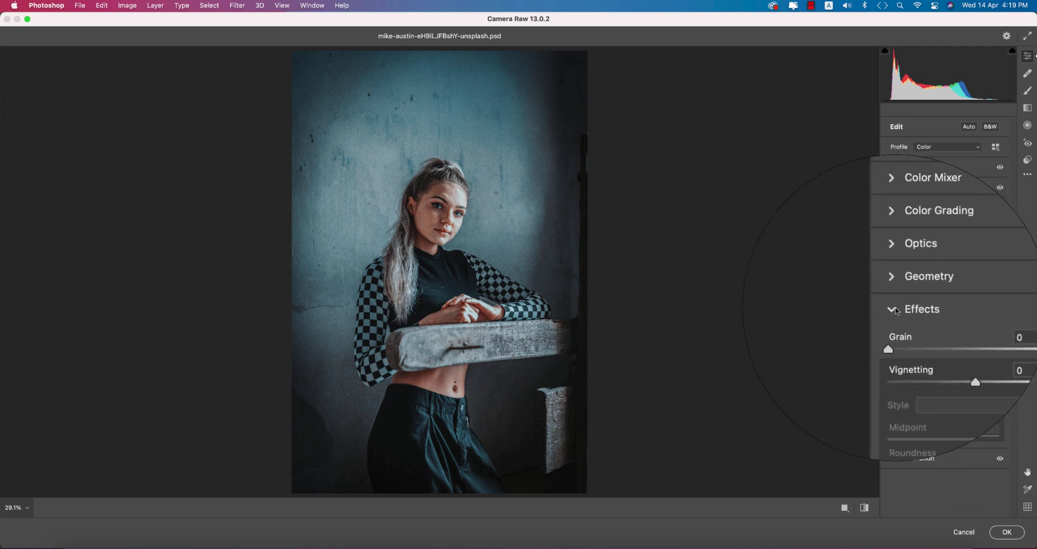
pyautogui.click(896, 310)
# Review the Red, Green and Blue Primary calibration hues, then apply the Camera Raw edits
pyautogui.click(895, 331)
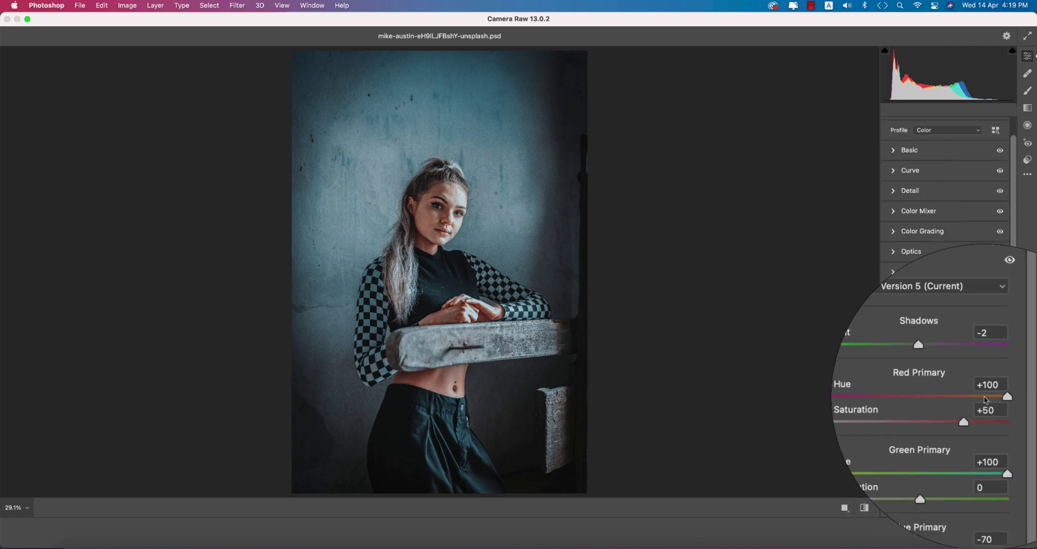
pyautogui.click(998, 395)
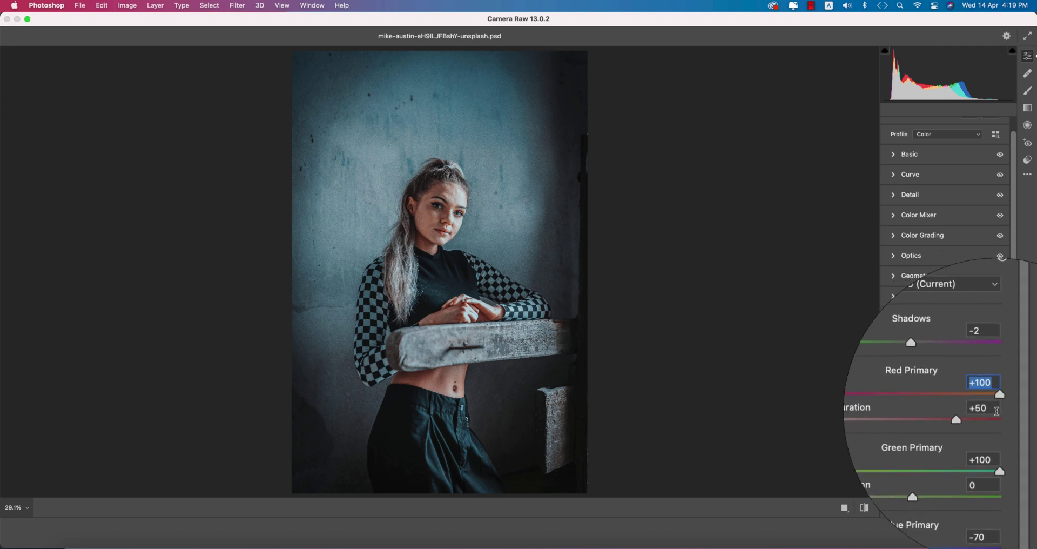
pyautogui.click(993, 441)
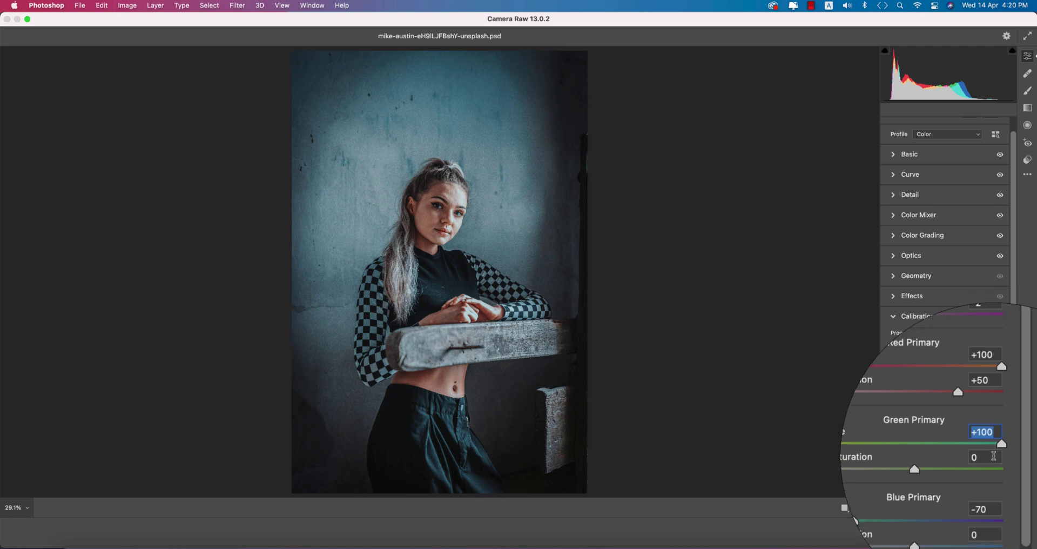
pyautogui.click(998, 490)
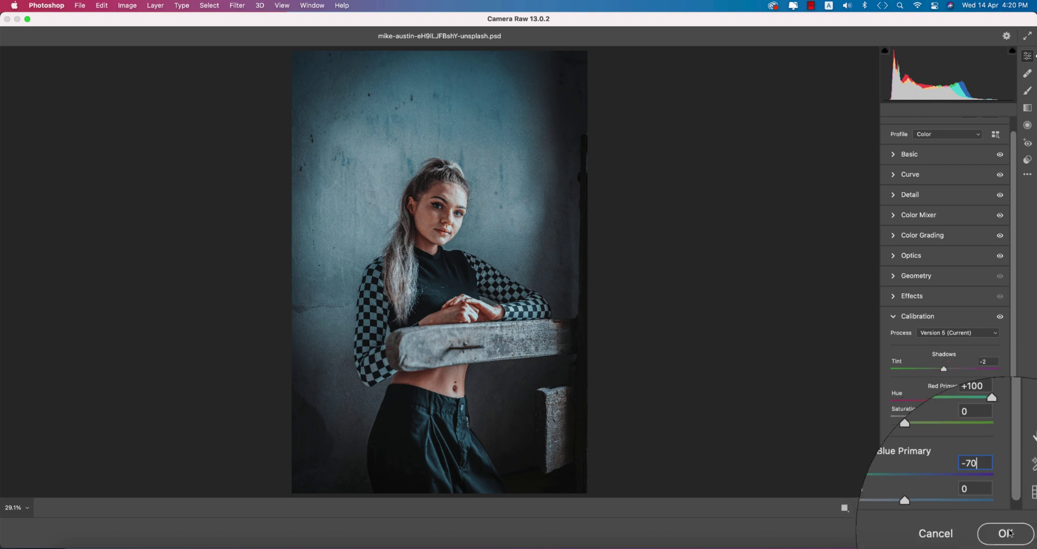
pyautogui.click(1006, 533)
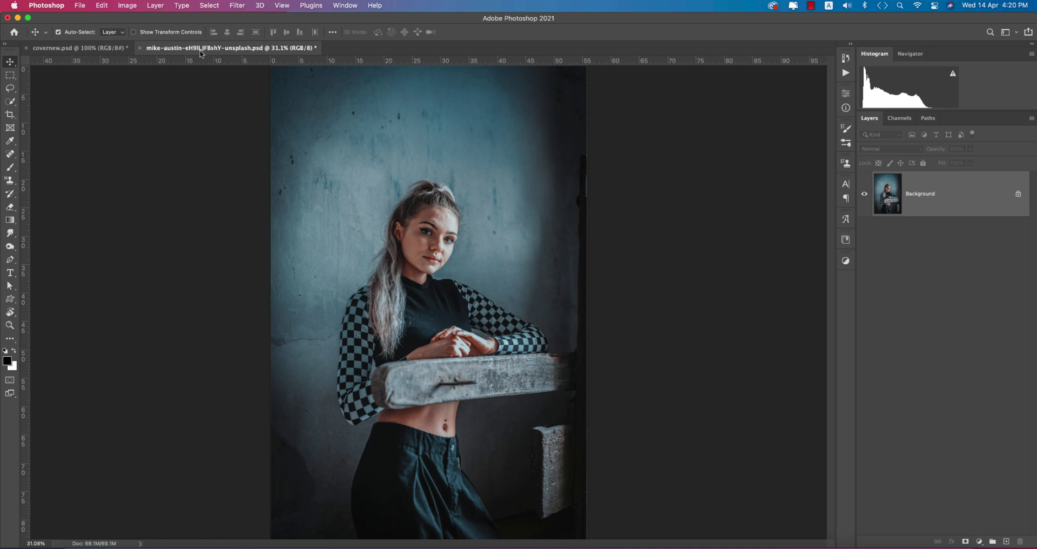
# Switch to the covernew.psd Preset Modern Blue collage document
pyautogui.click(112, 49)
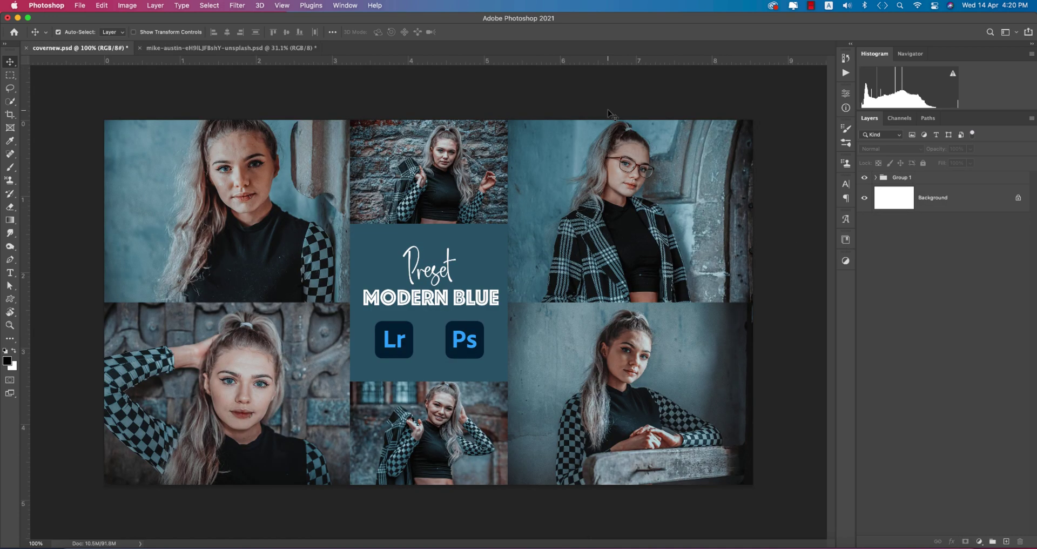